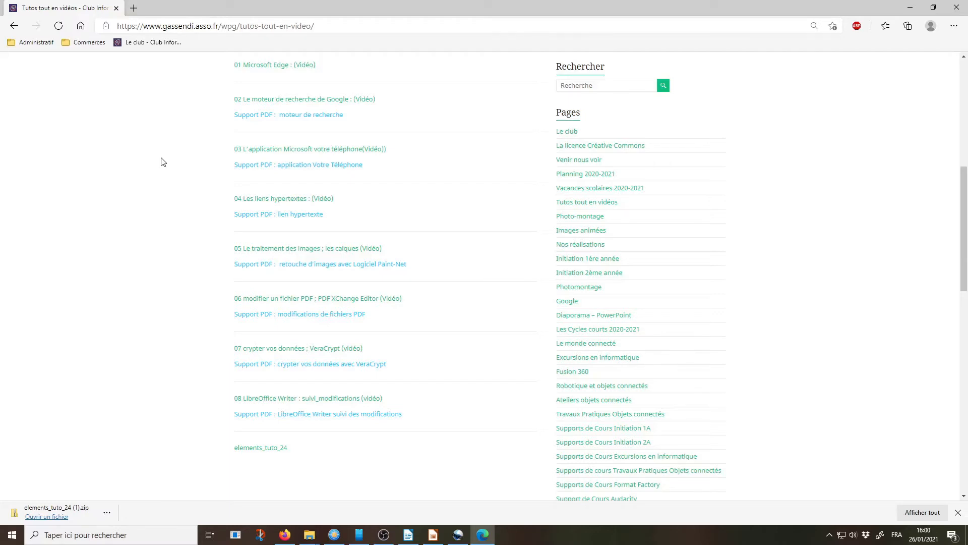
Step: Download the elements_tuto_24 archive from the gassendi.asso.fr video tutorials page
click(200, 29)
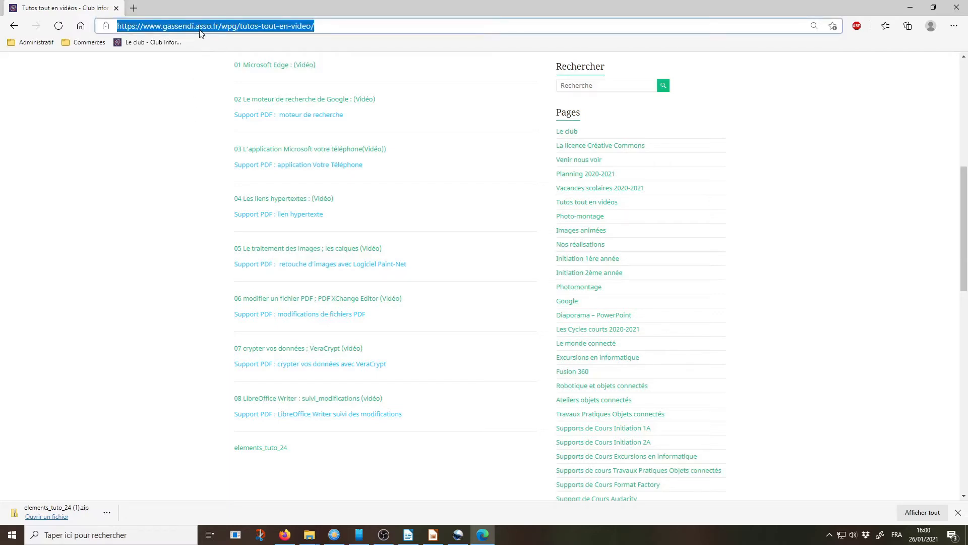
click(195, 86)
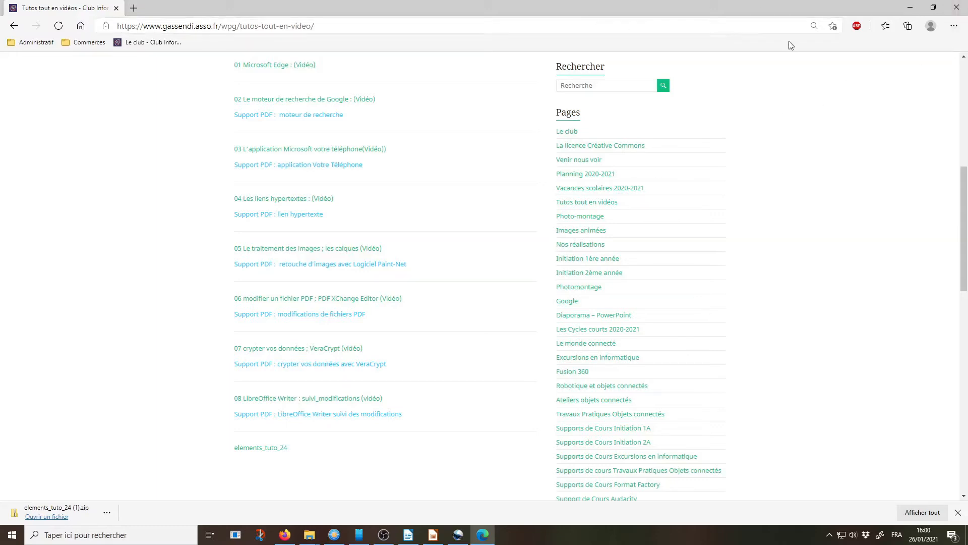
click(258, 451)
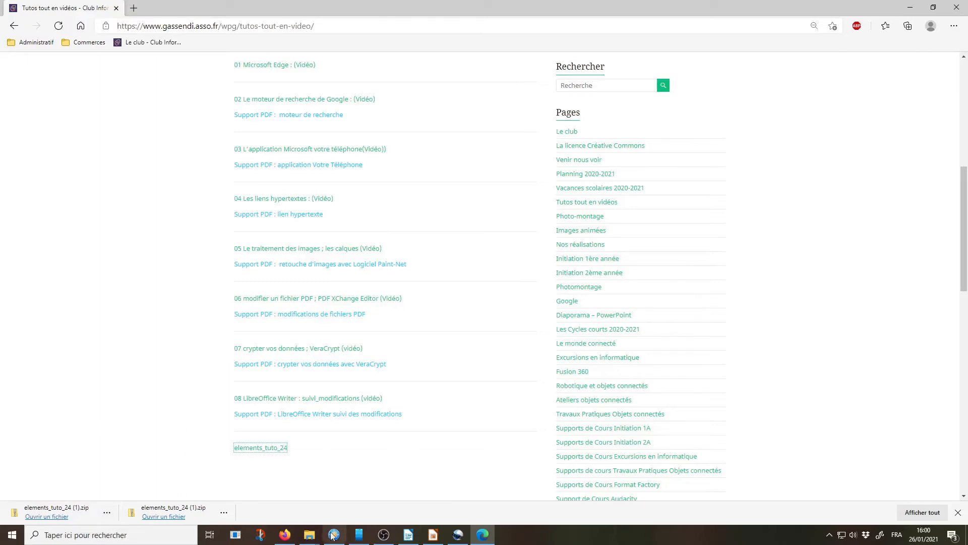
Step: Switch to File Explorer and maximize the window showing the Téléchargements folder
click(309, 537)
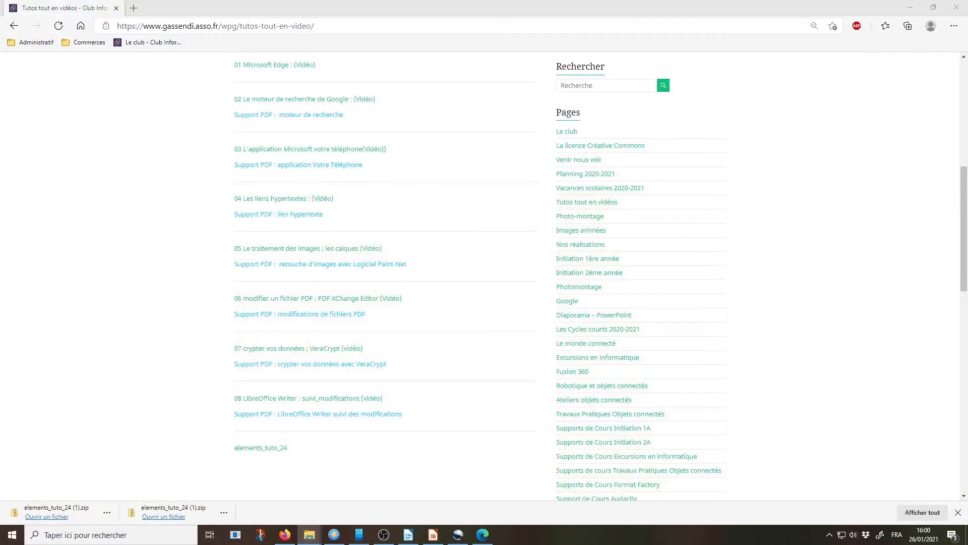
drag(53, 111, 329, 91)
double_click(329, 89)
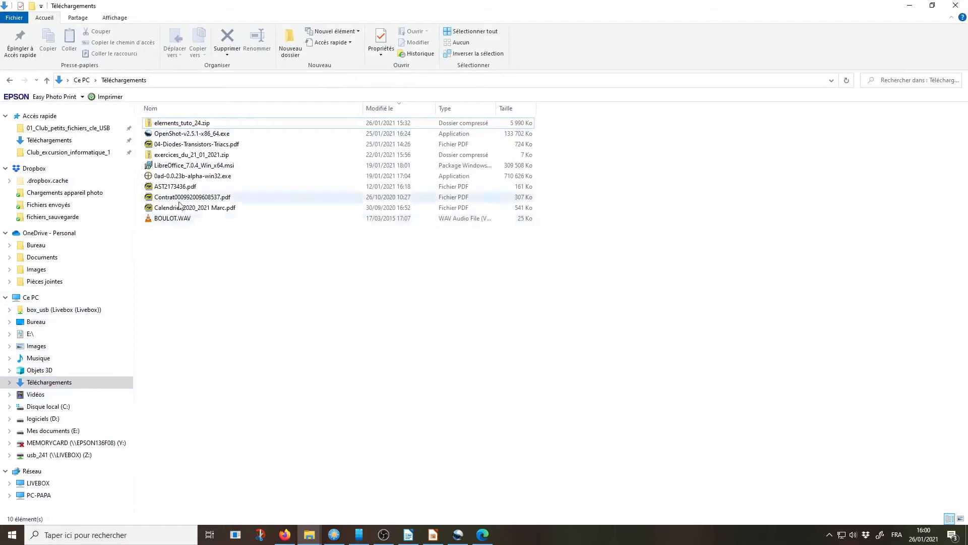
Step: Extract all of elements_tuto_24.zip to E:\telechargement\elements_tuto_24 and go back up to the Téléchargements folder
click(186, 123)
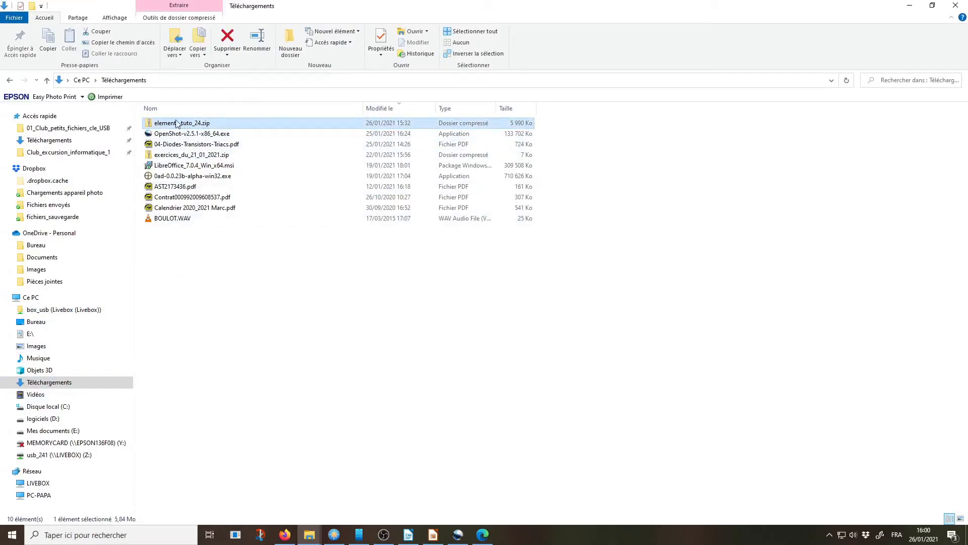
right_click(183, 126)
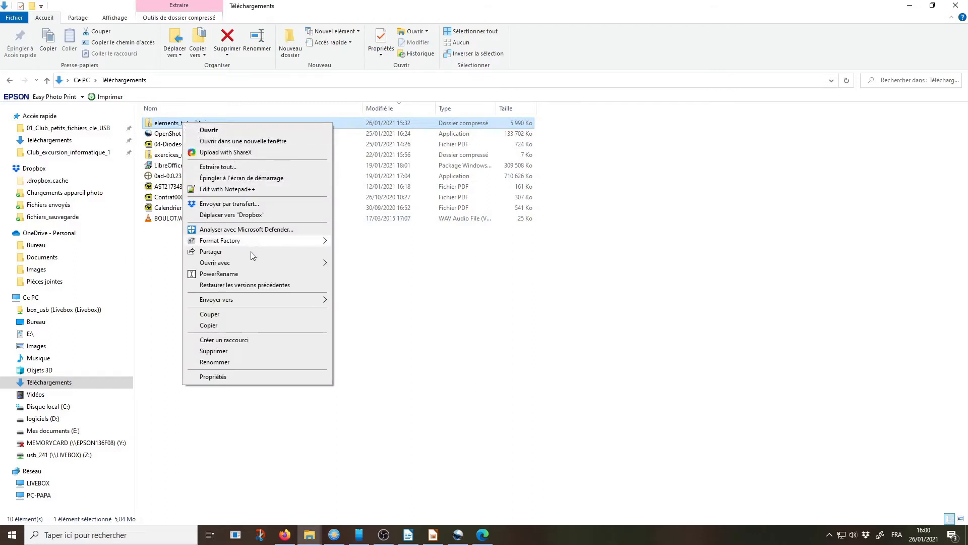
click(230, 169)
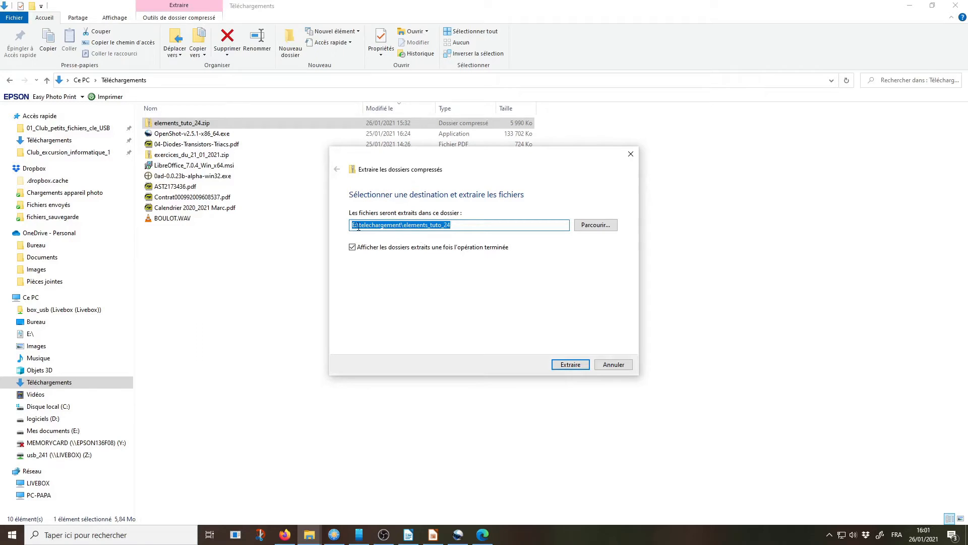
click(576, 369)
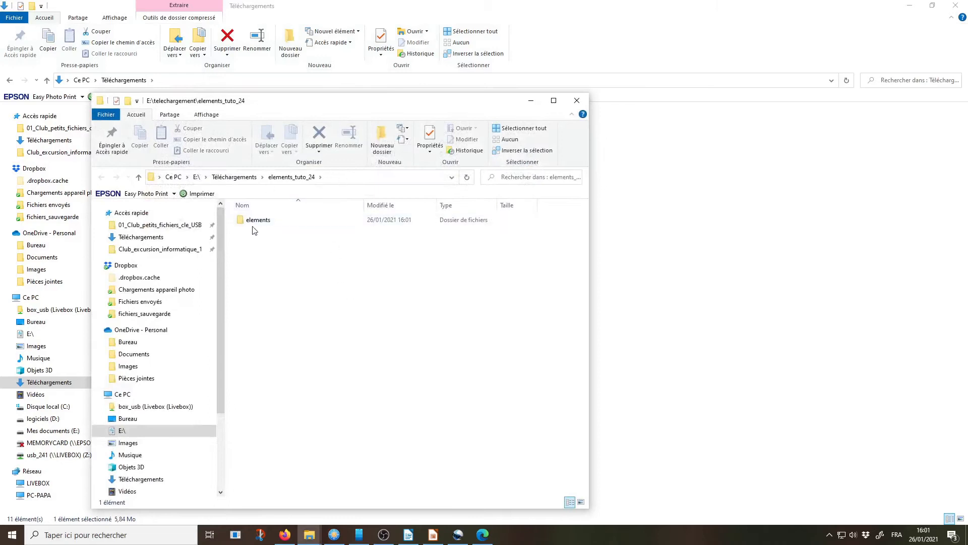
click(234, 176)
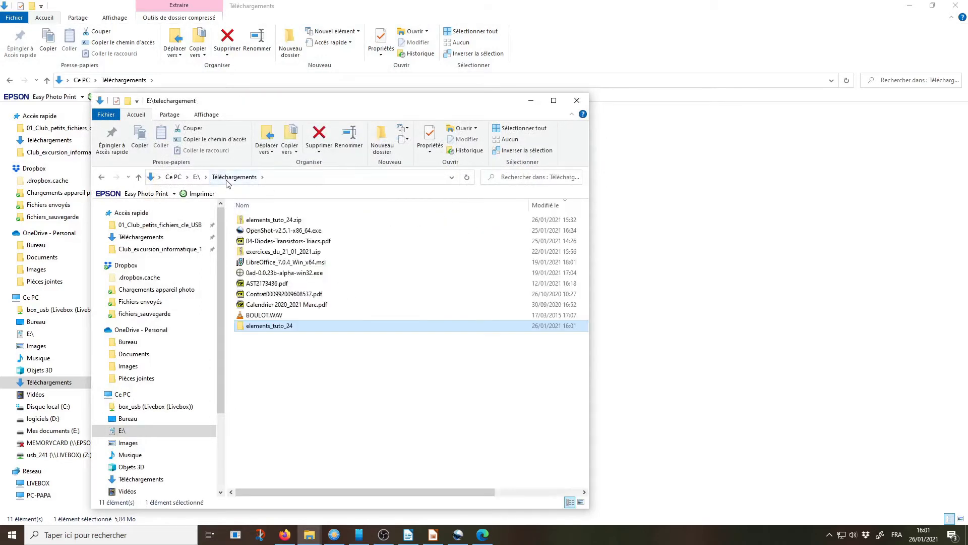
double_click(392, 104)
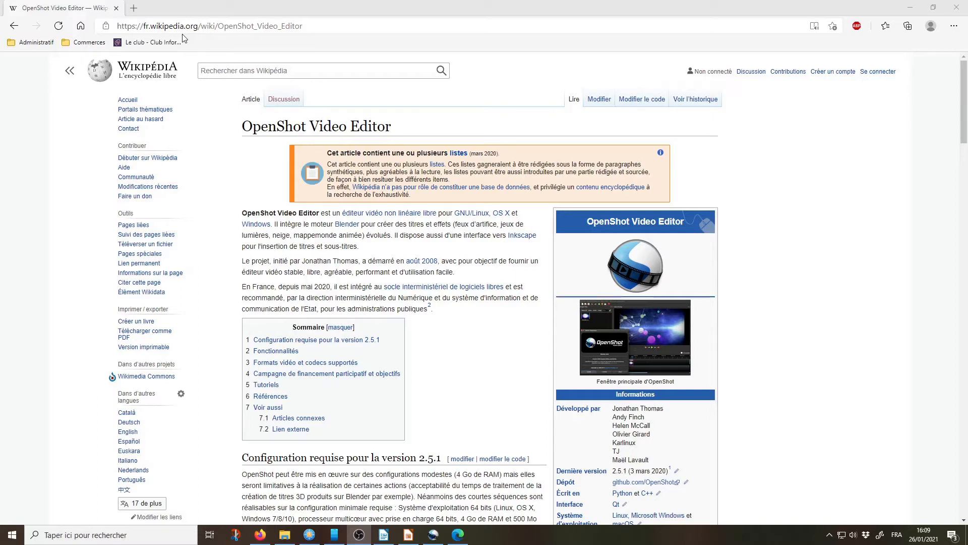
scroll(538, 259, down, 2)
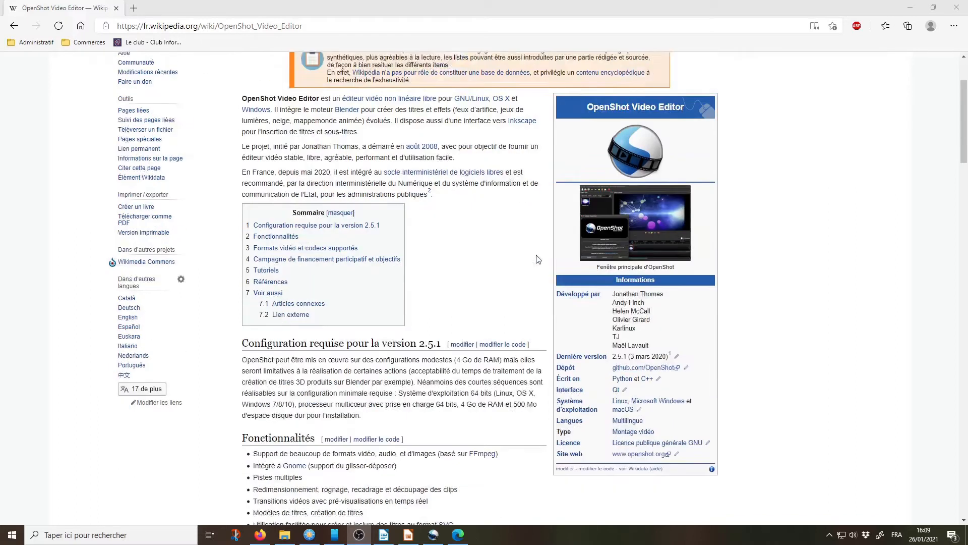
scroll(538, 260, down, 2)
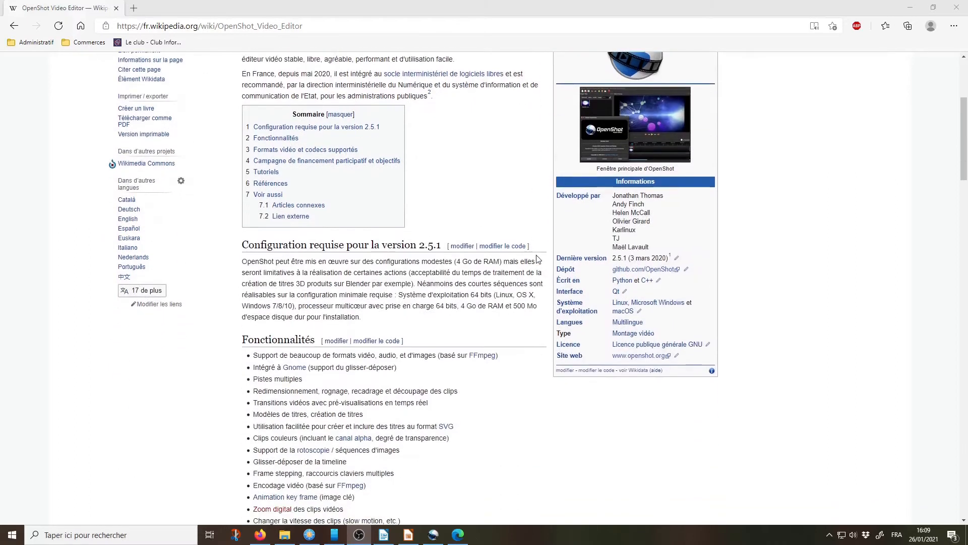
click(634, 359)
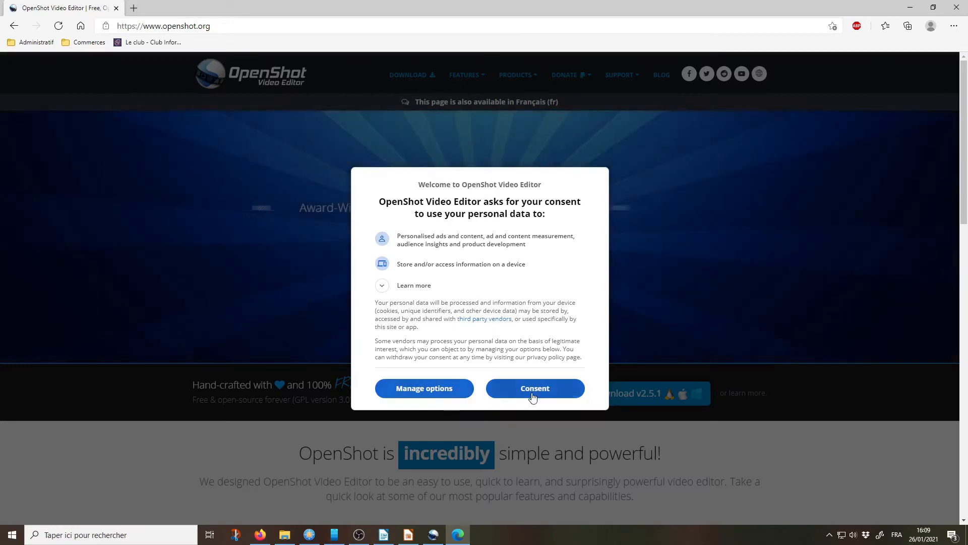
click(533, 393)
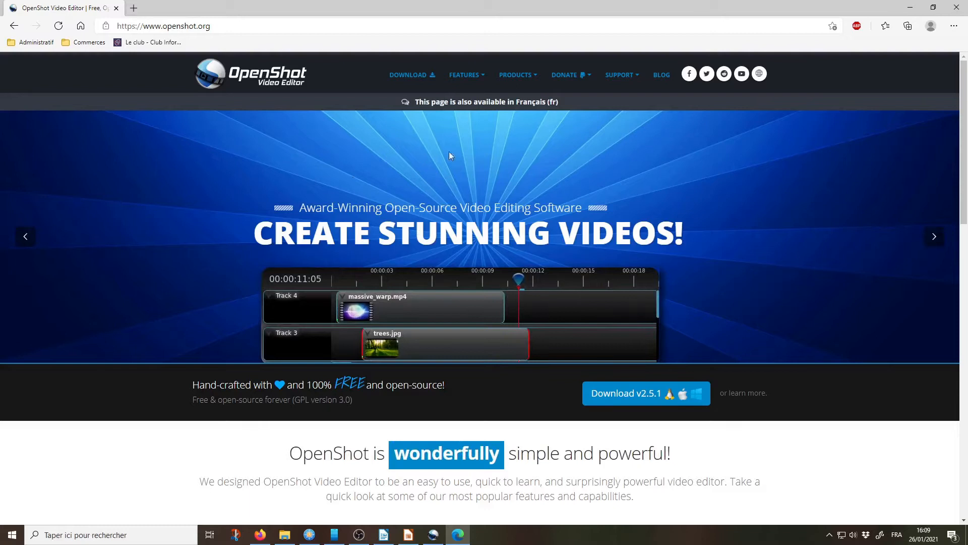
Step: Download the Windows 64-bit installer v2.5.1 from OpenShot's download page, dismissing the request to allow ads
click(409, 77)
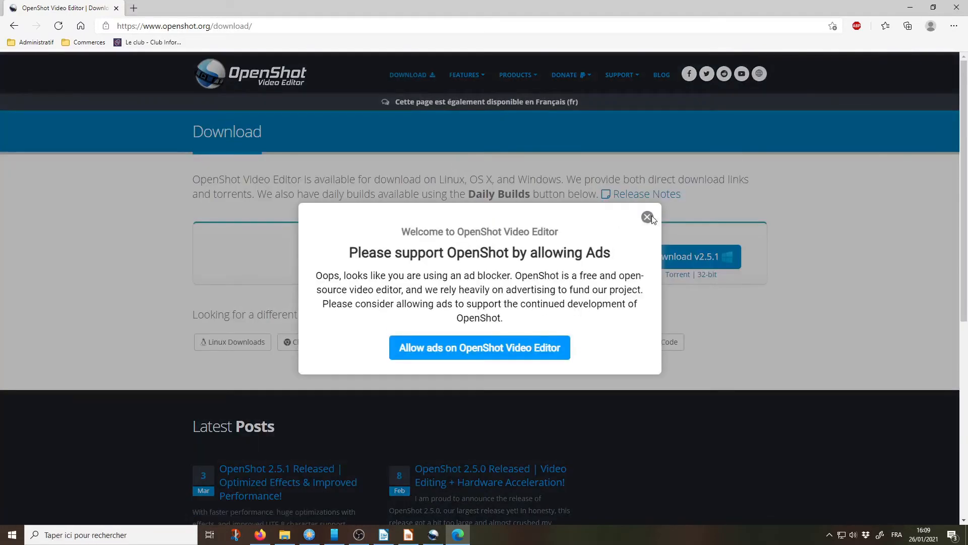
click(648, 218)
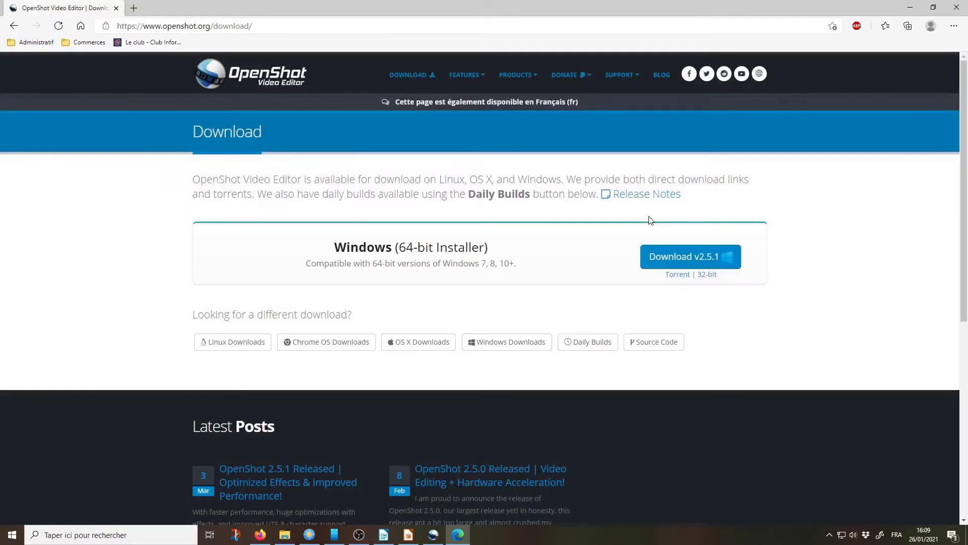
click(683, 258)
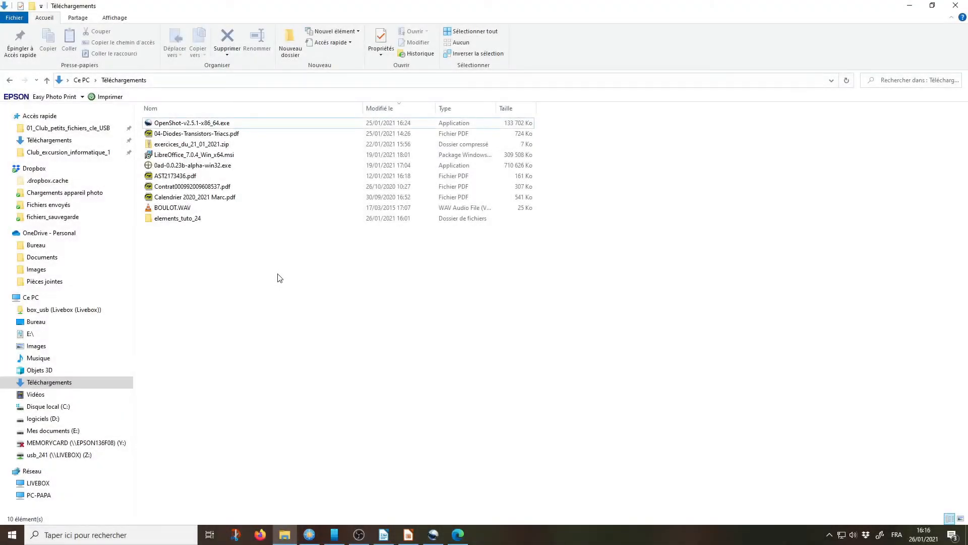
Step: Launch the OpenShot-v2.5.1-x86_64.exe installer from the Téléchargements folder with Français as the setup language
click(161, 125)
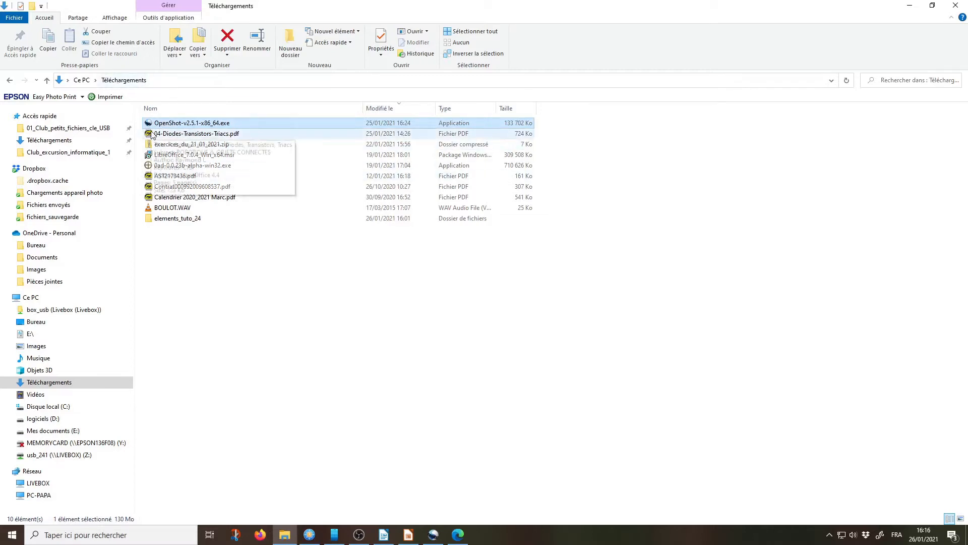
double_click(149, 126)
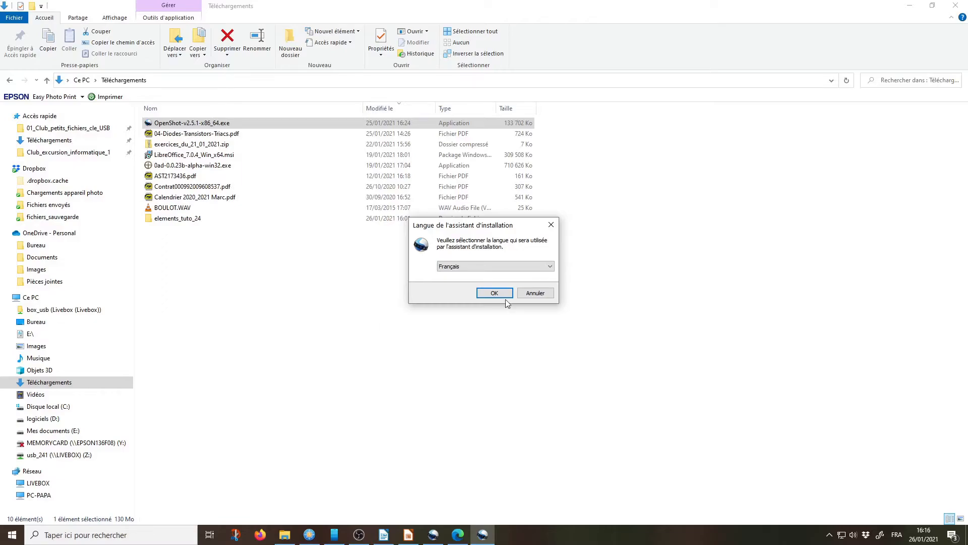
click(504, 295)
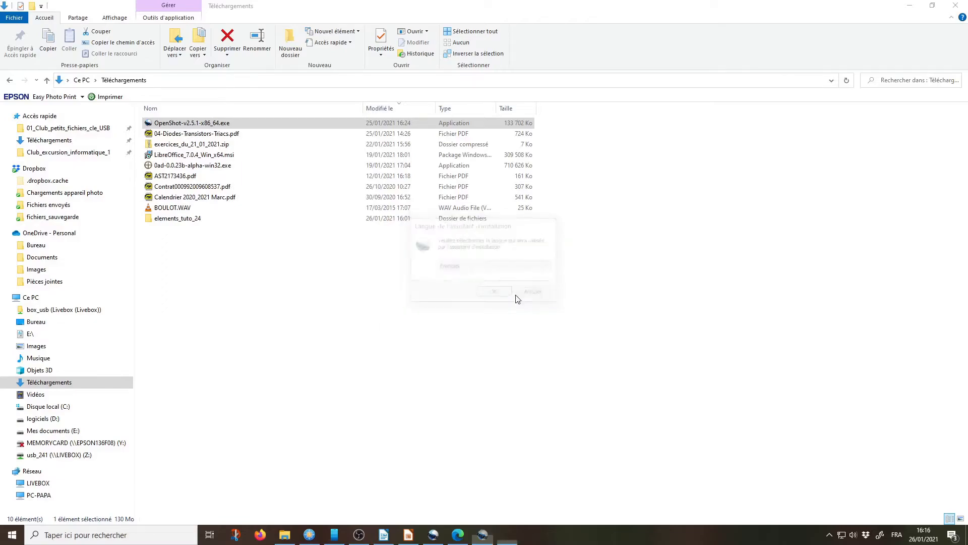
click(410, 317)
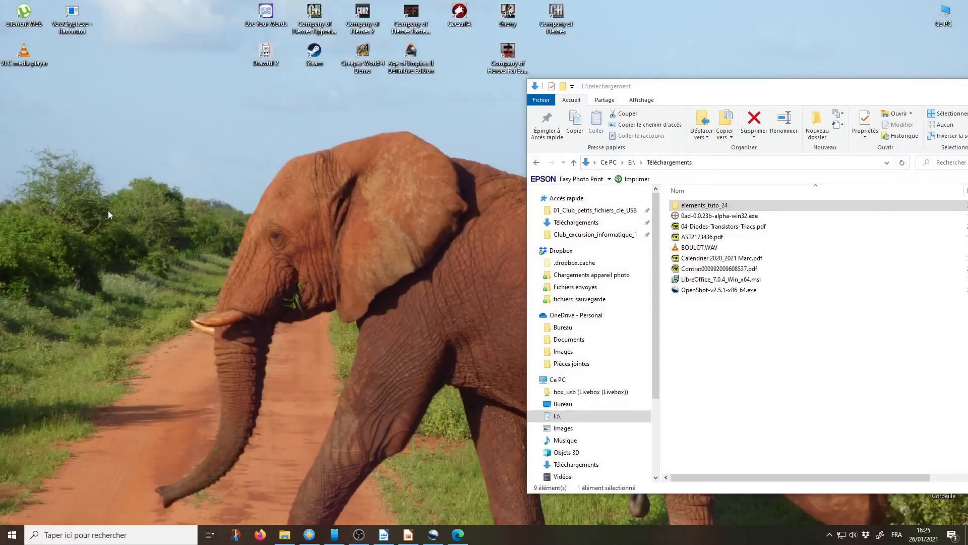
Step: Create a new folder named Montage on the desktop
right_click(108, 211)
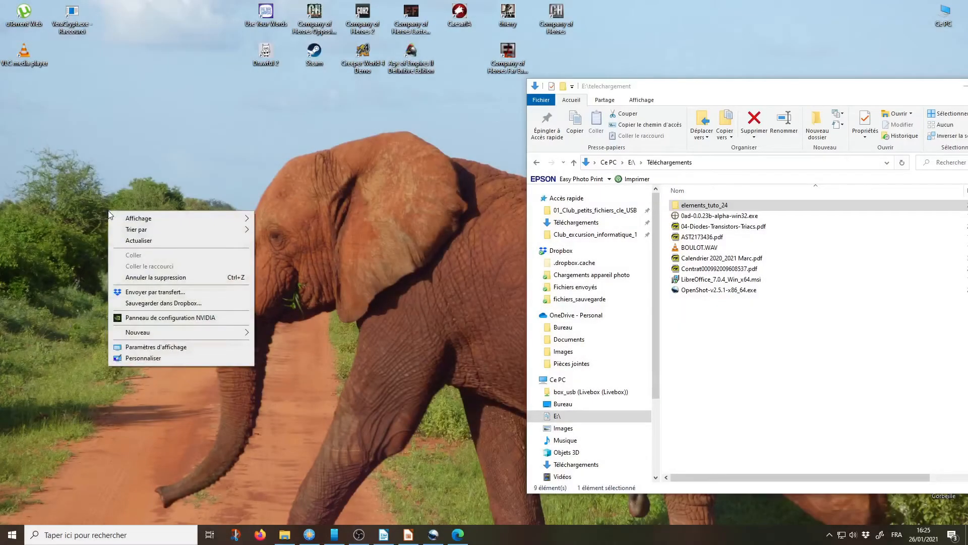
mouse_move(141, 334)
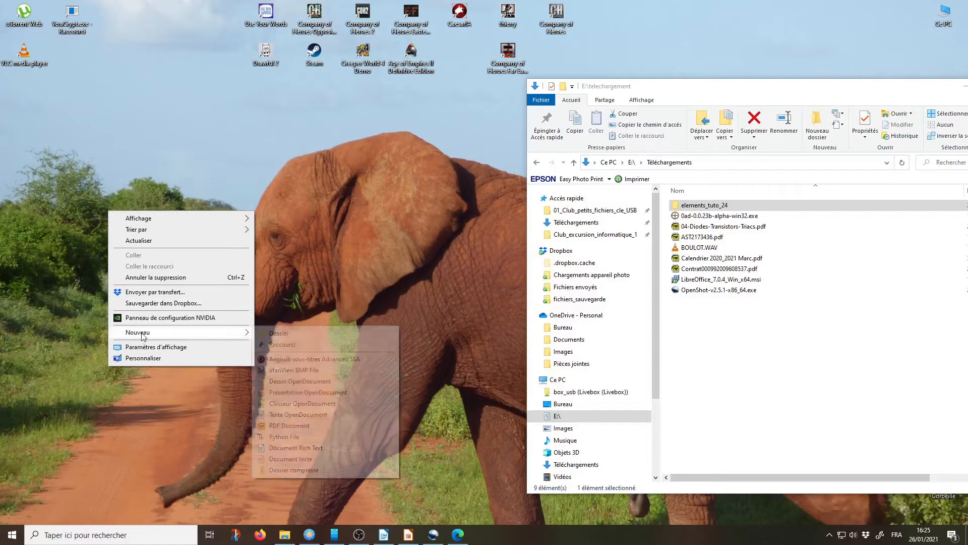
click(279, 333)
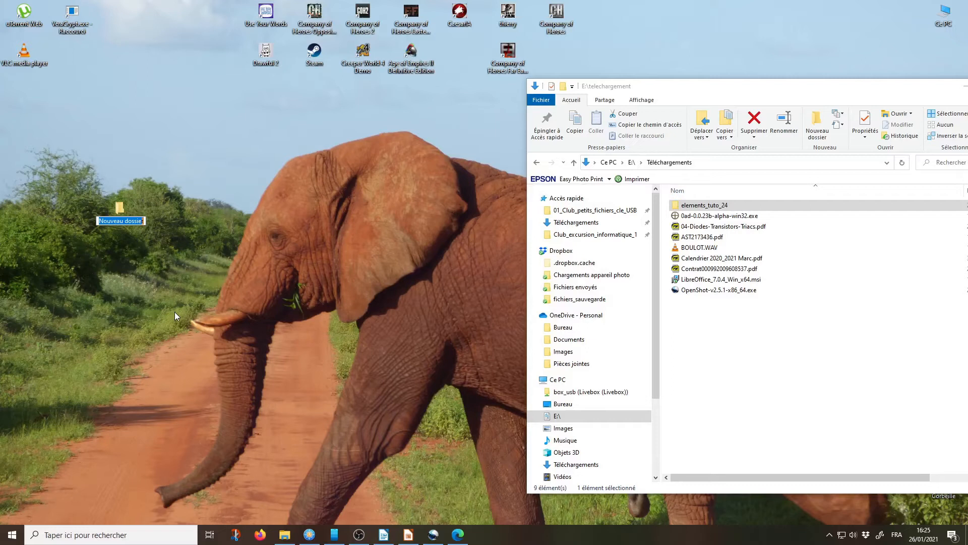
text(Montage)
key(Return)
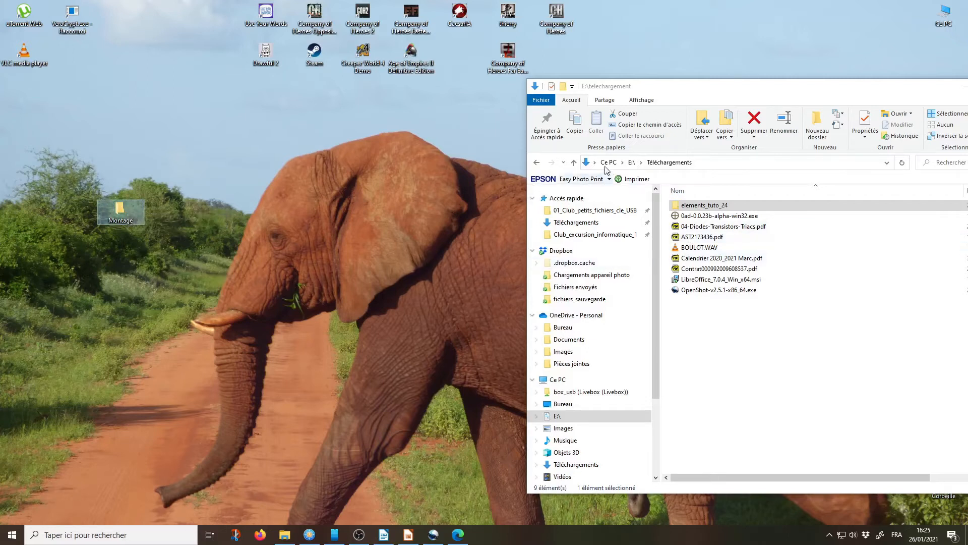
Step: Copy the elements folder from Téléchargements\elements_tuto_24 into the desktop's Montage folder and open the copy
drag(703, 88, 688, 50)
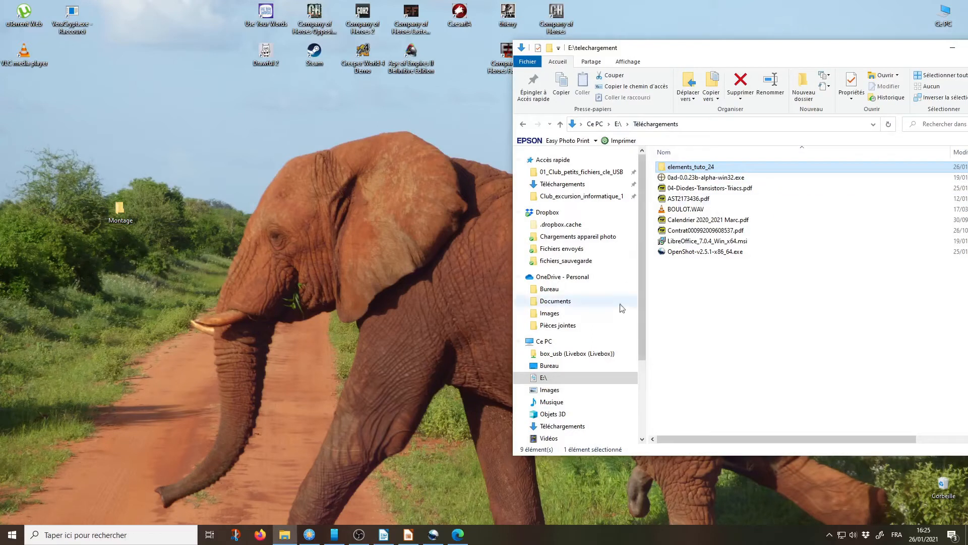
click(562, 426)
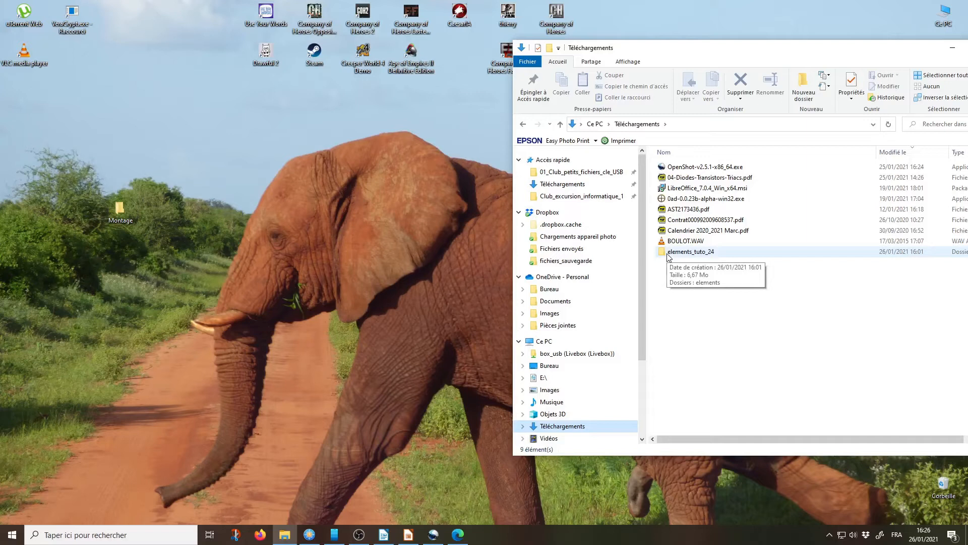
double_click(668, 252)
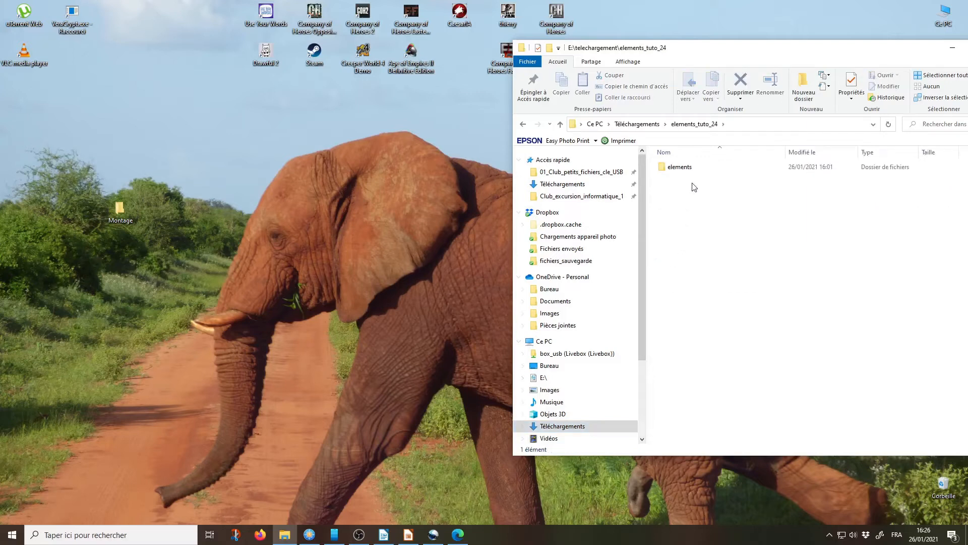
click(677, 170)
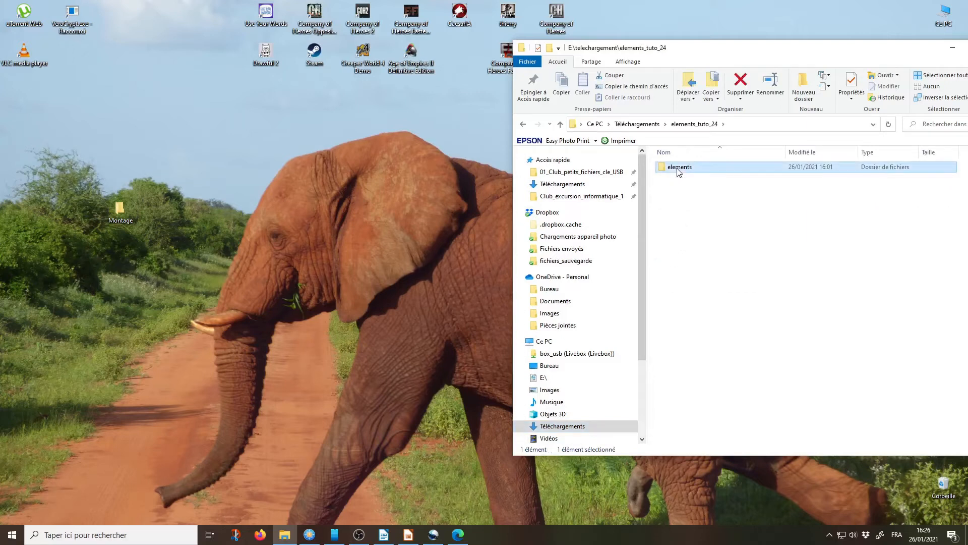
drag(677, 172, 121, 208)
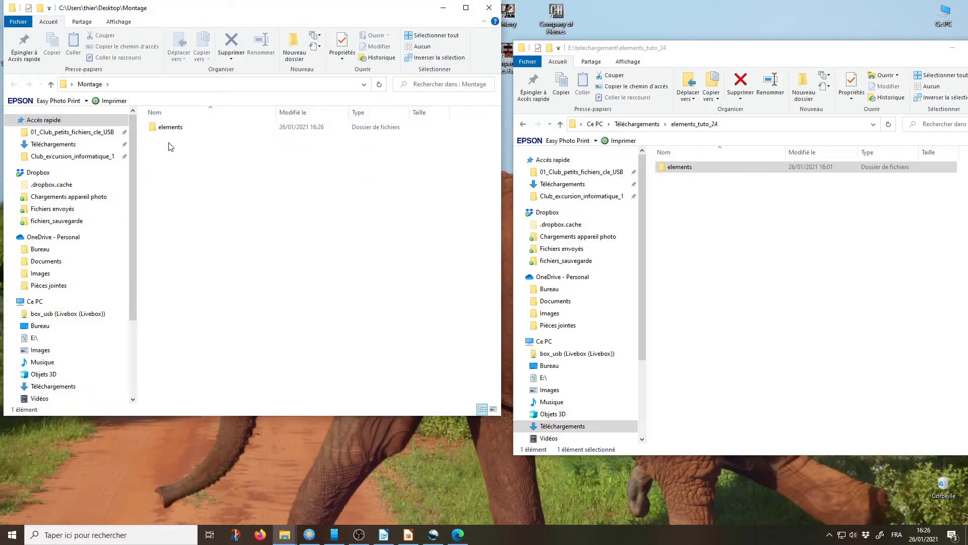
double_click(163, 132)
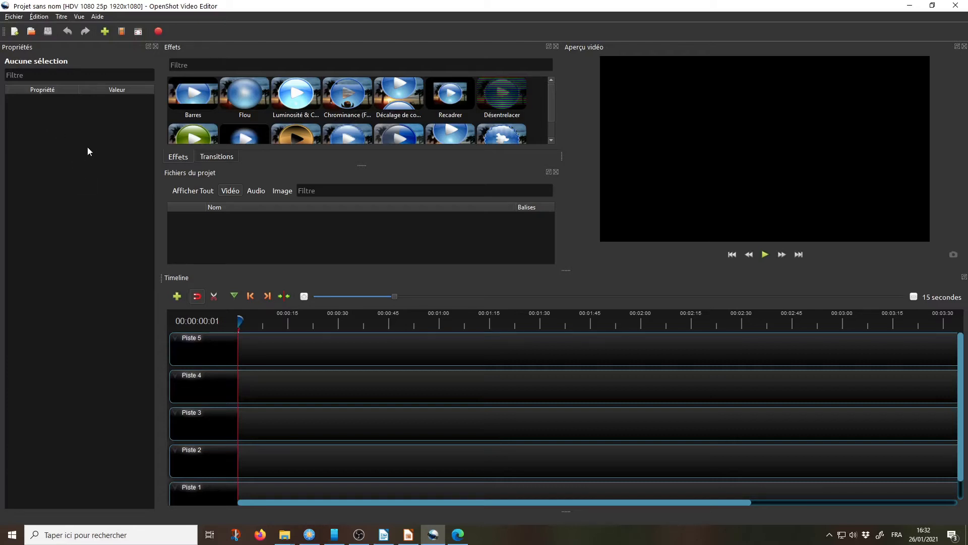
Step: In OpenShot Video Editor, close the Propriétés pane and look at the available transitions and effects
click(156, 46)
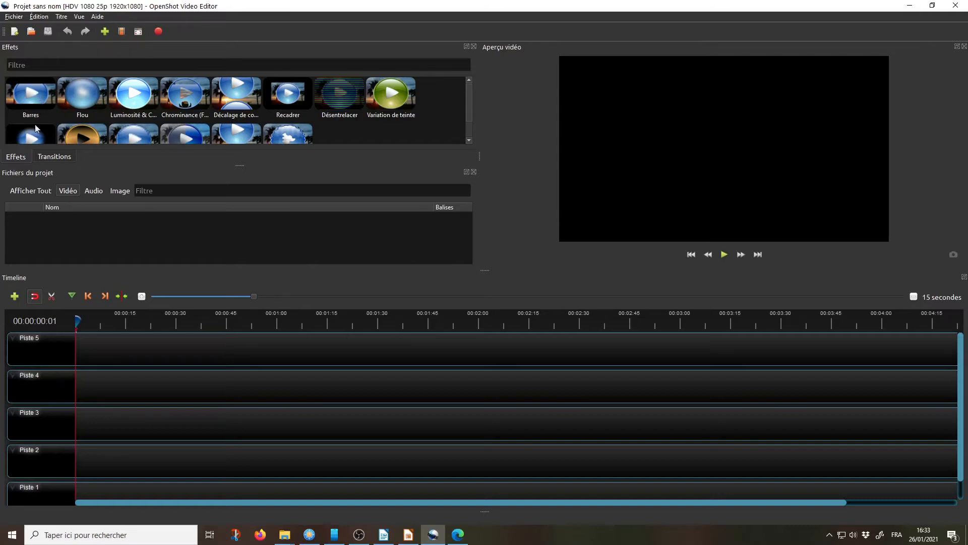
click(56, 156)
click(20, 157)
click(62, 156)
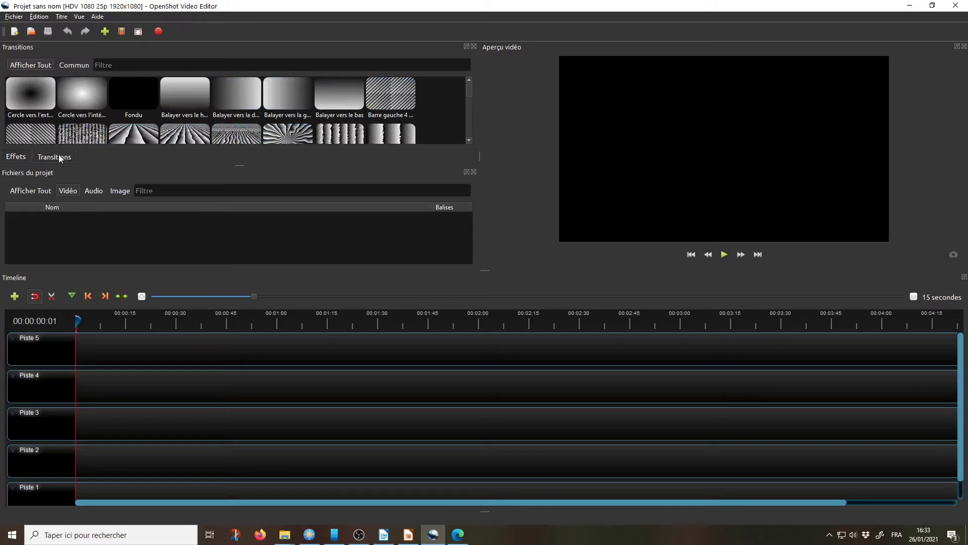
click(16, 157)
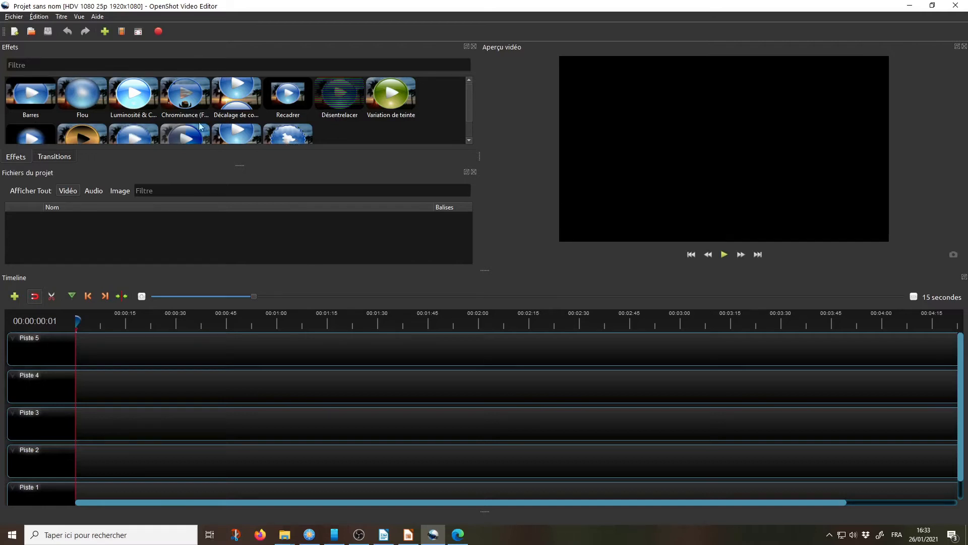
Step: Import image_CIG.jpg, musique.mp3 and video.mp4 from the desktop's Montage\elements folder into the project files
click(46, 157)
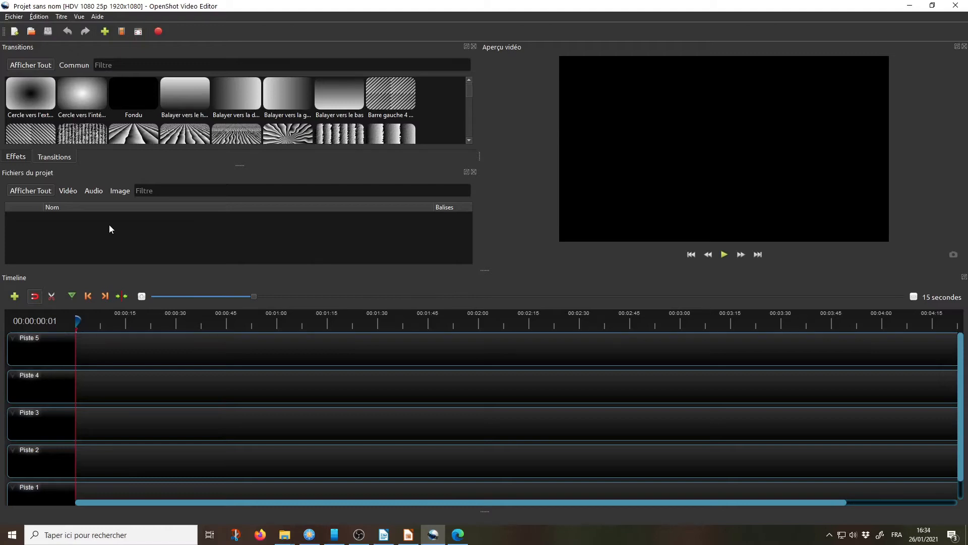
click(105, 32)
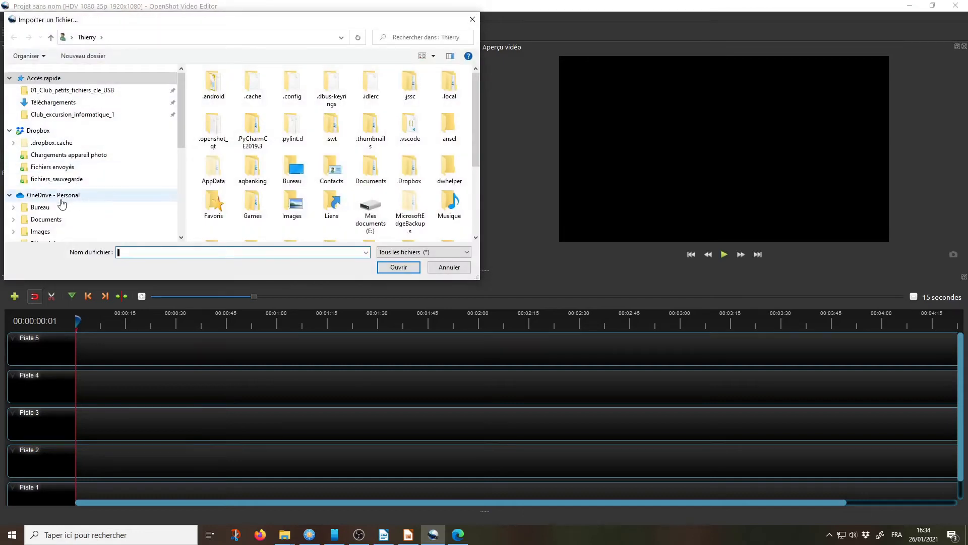
scroll(63, 204, down, 2)
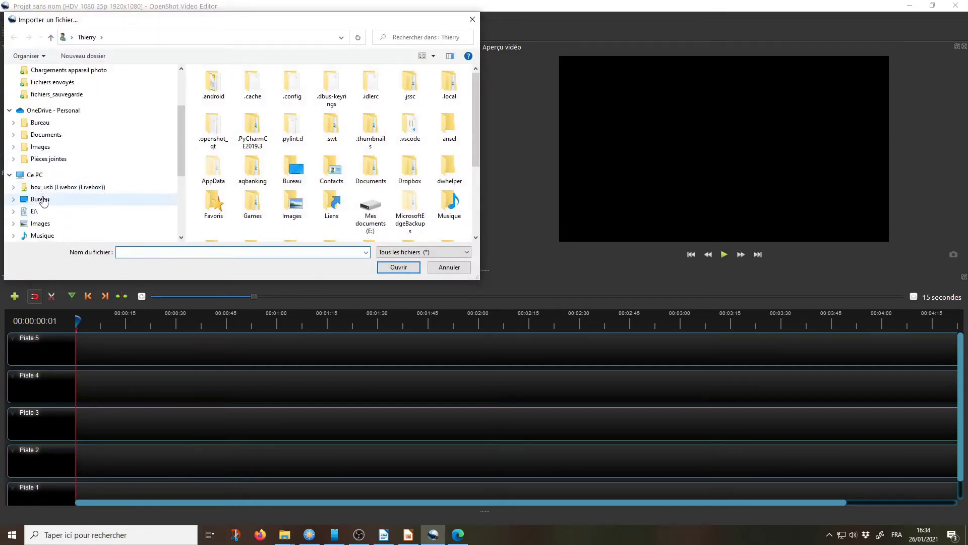
click(45, 199)
double_click(245, 95)
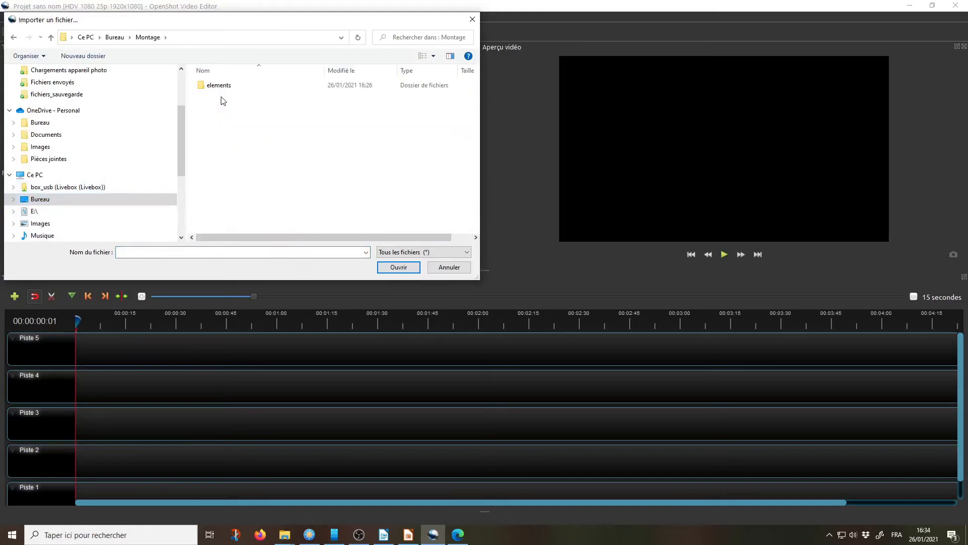
double_click(213, 86)
click(212, 88)
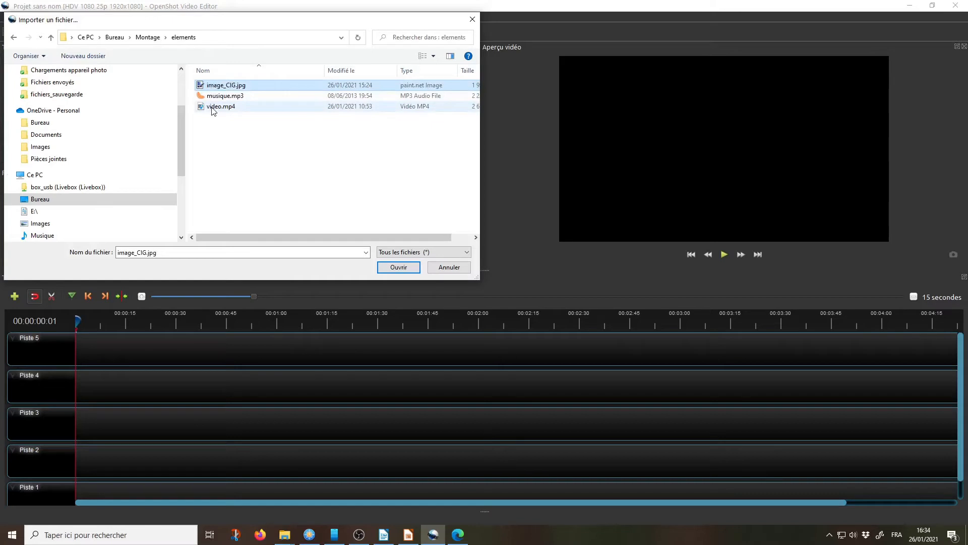
shift+click(212, 107)
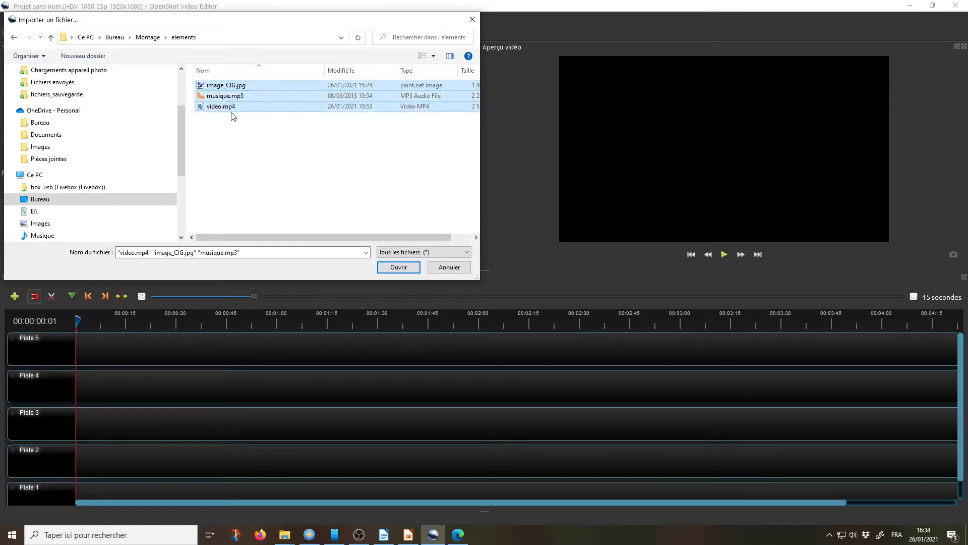
click(402, 268)
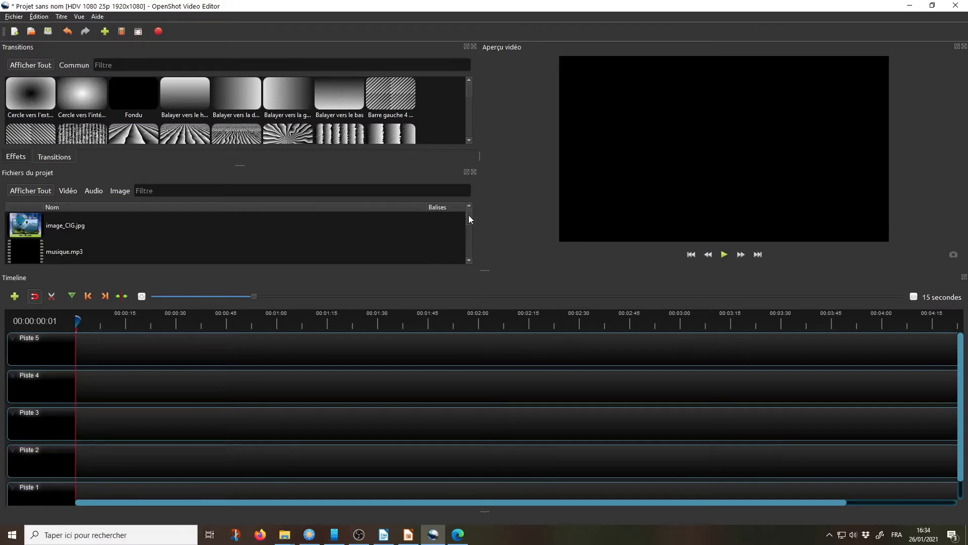
mouse_move(469, 225)
mouse_down()
mouse_move(475, 246)
mouse_move(475, 219)
mouse_up()
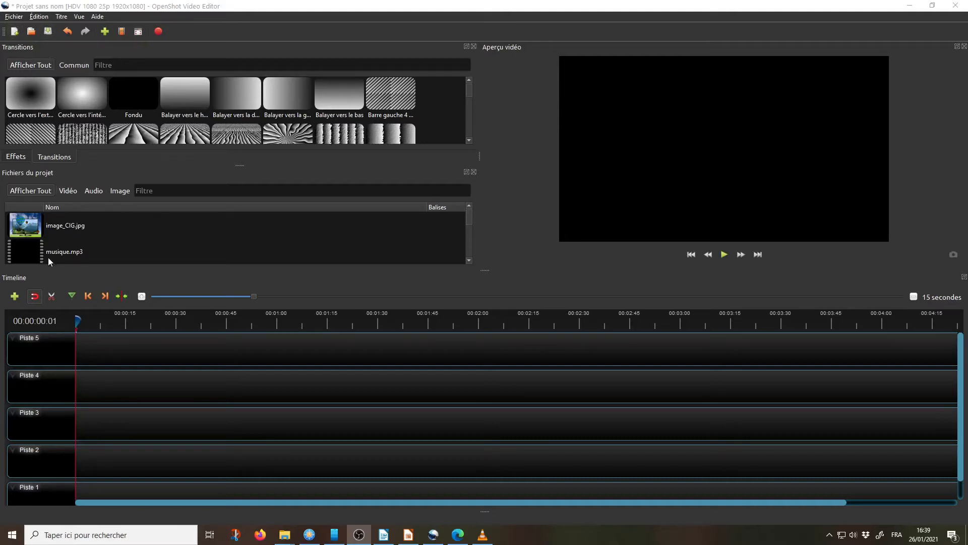
Step: Save the project as video_1 in the desktop's Montage folder
click(11, 18)
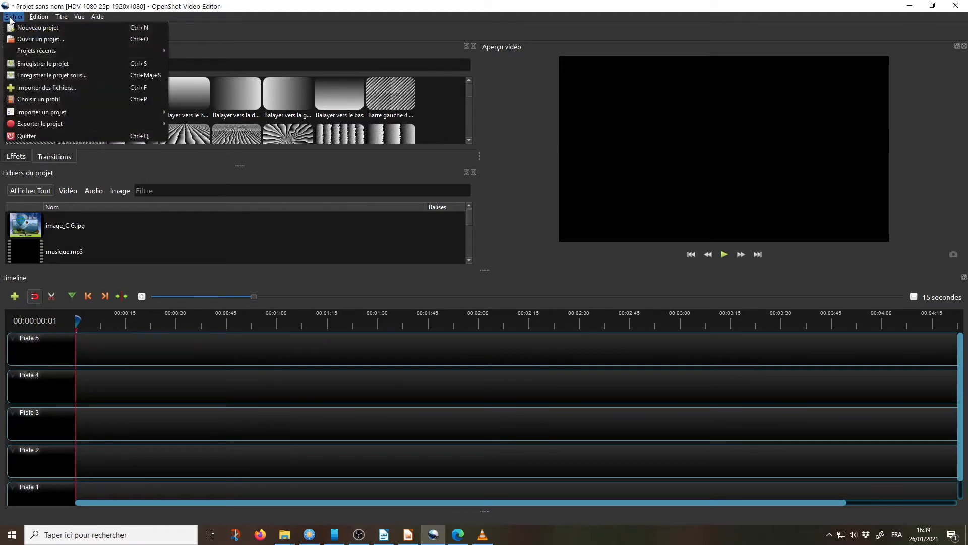
click(41, 76)
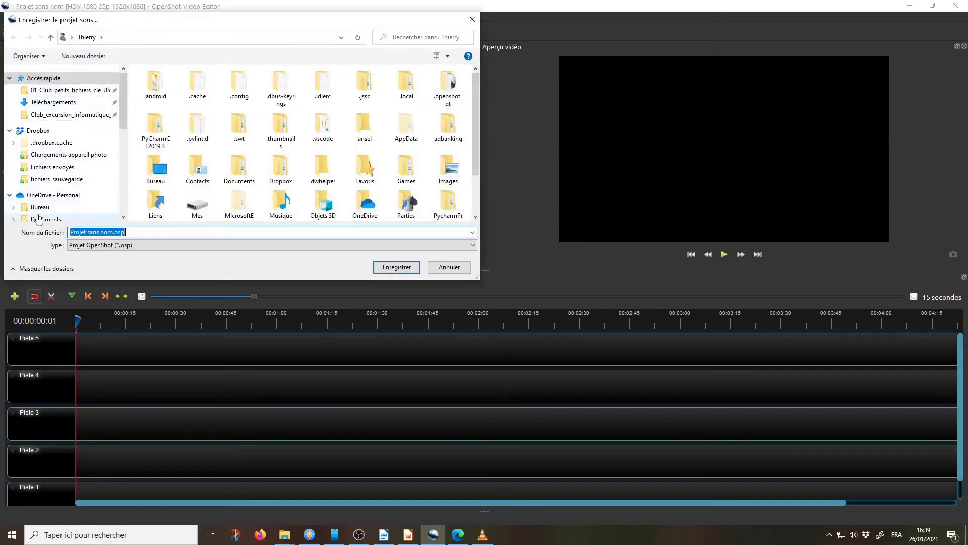
scroll(36, 209, down, 2)
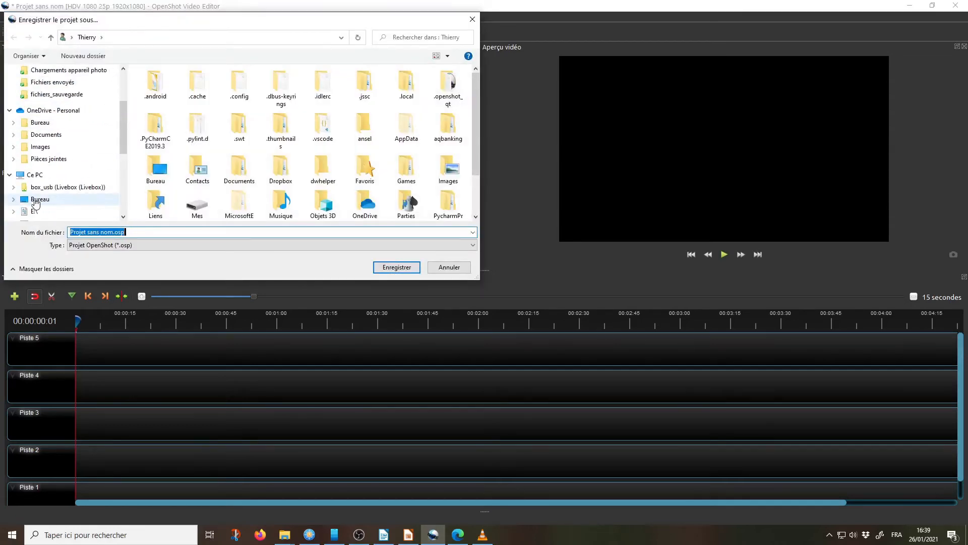
click(34, 201)
double_click(167, 95)
click(147, 233)
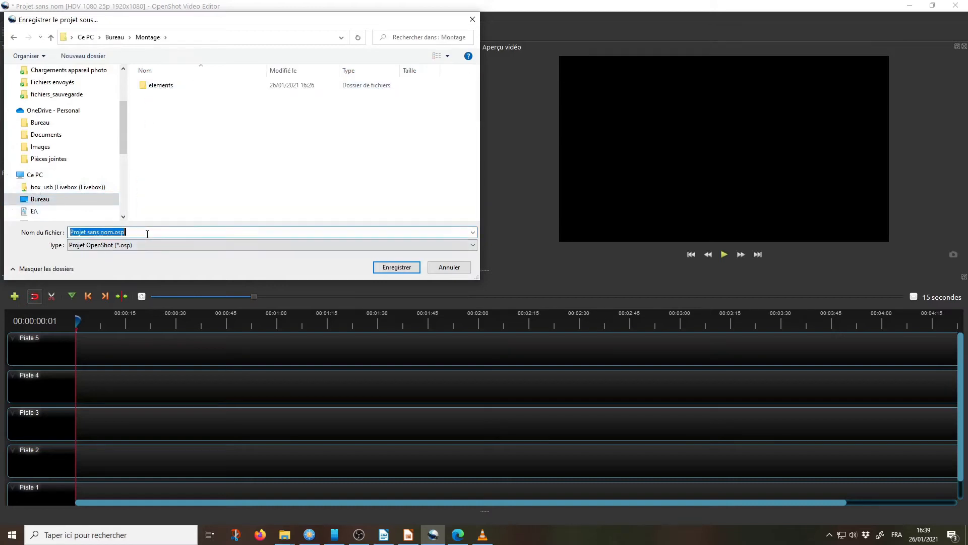
text(video_1)
key(Return)
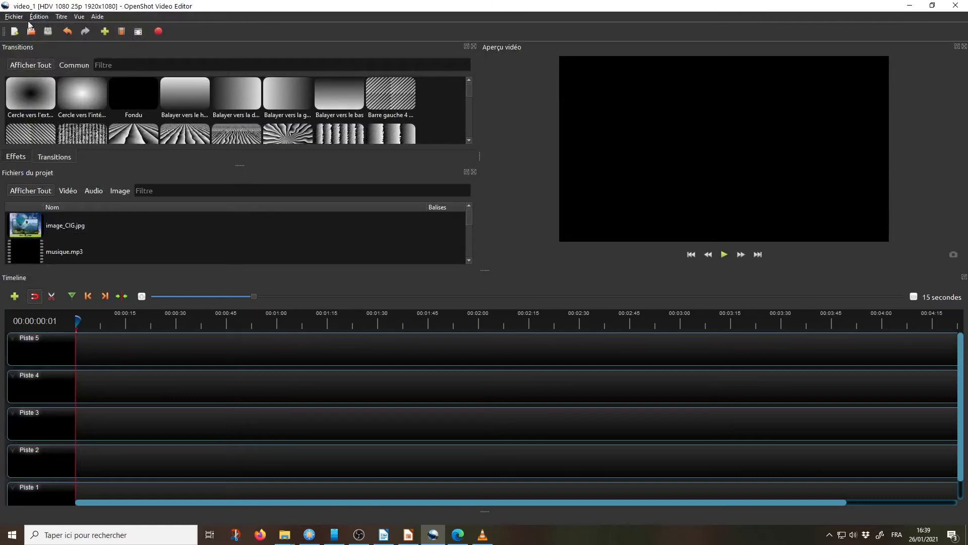
Step: Set the project profile to HDV 1080 25i 1920x1080 (1920x1080)
click(6, 17)
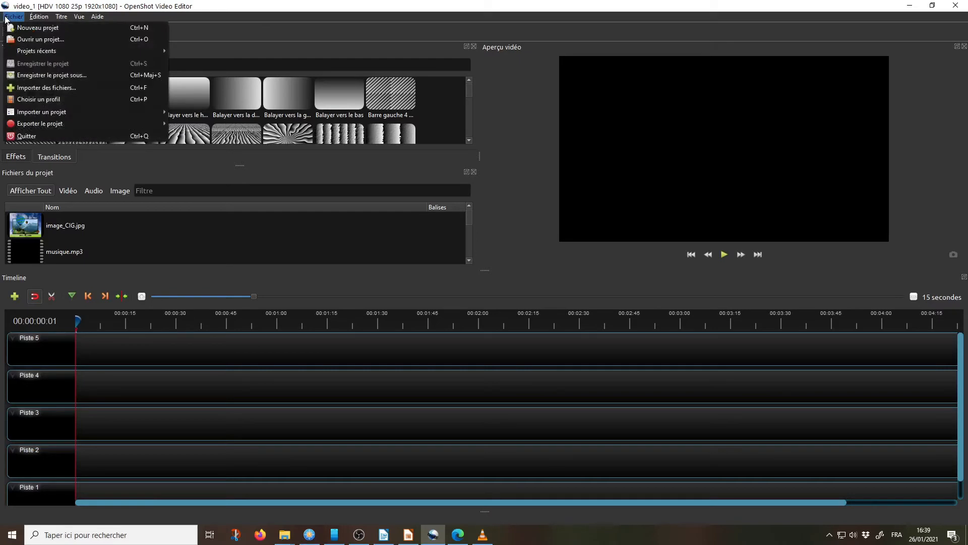
click(71, 101)
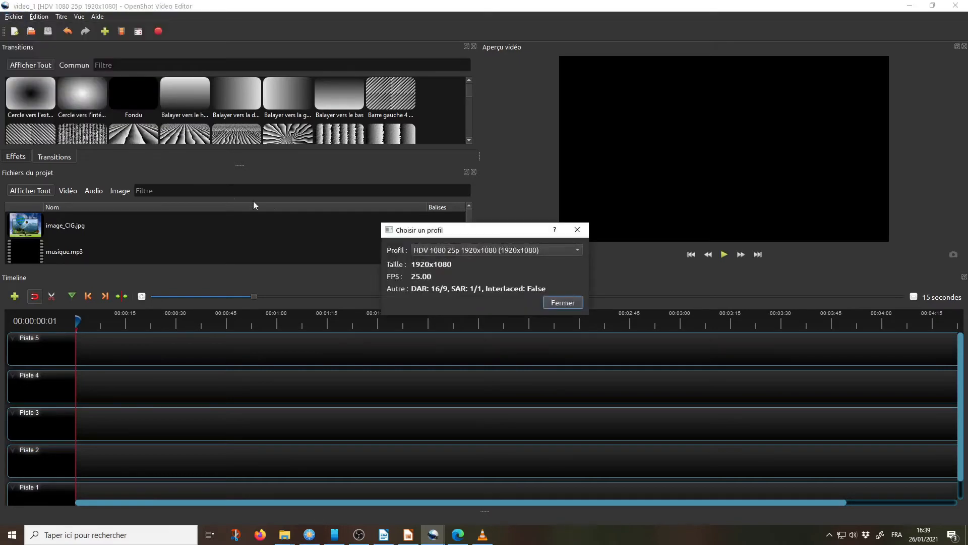
click(561, 253)
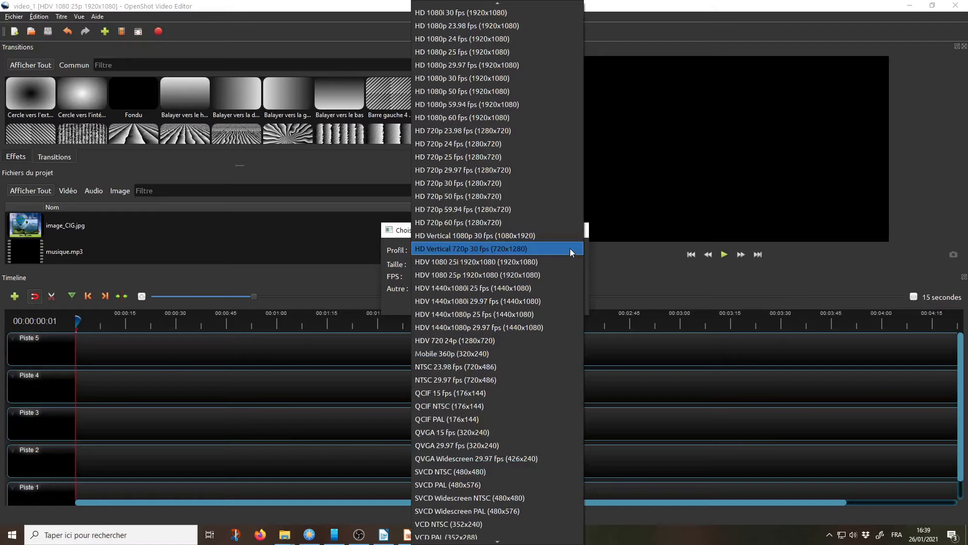
click(482, 261)
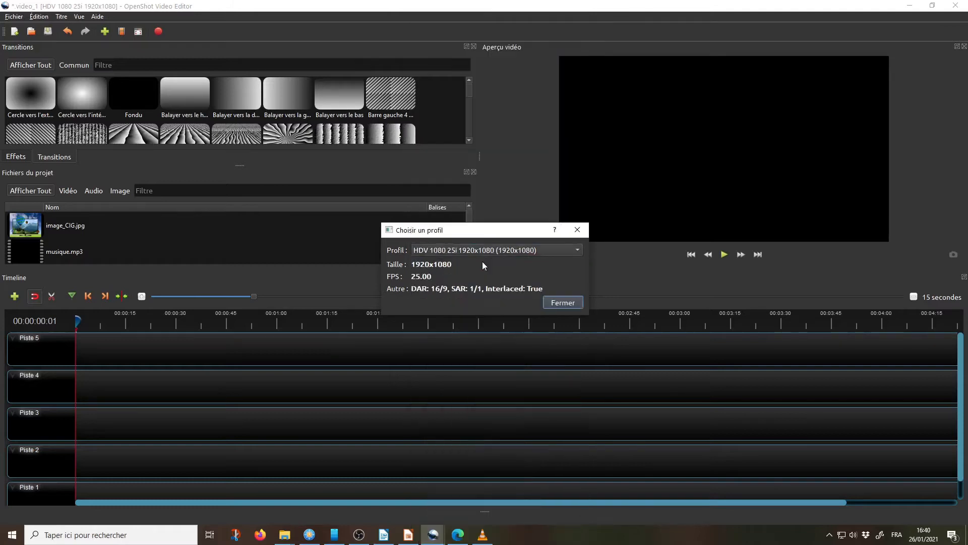
click(557, 304)
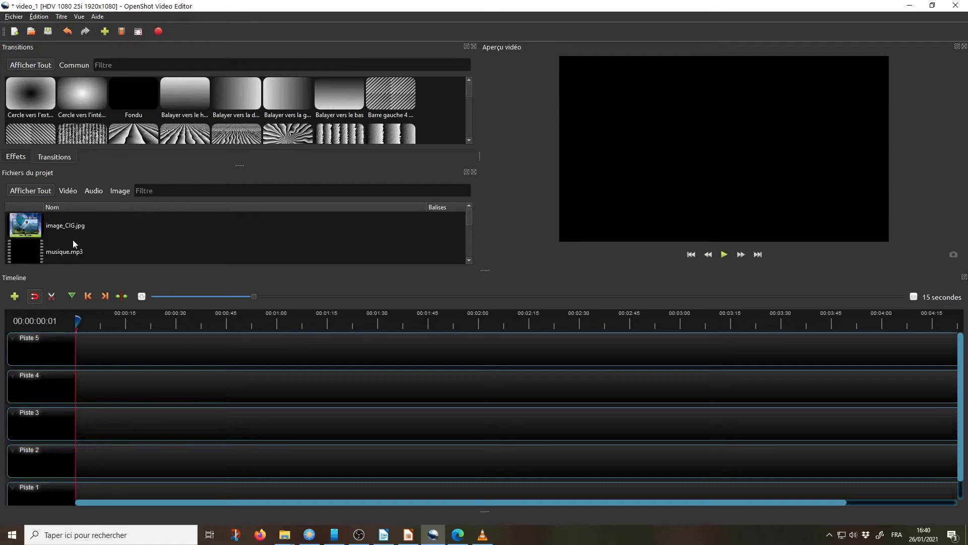
Step: Place video.mp4 from the project files at the start of Piste 3 on the timeline
scroll(73, 240, down, 1)
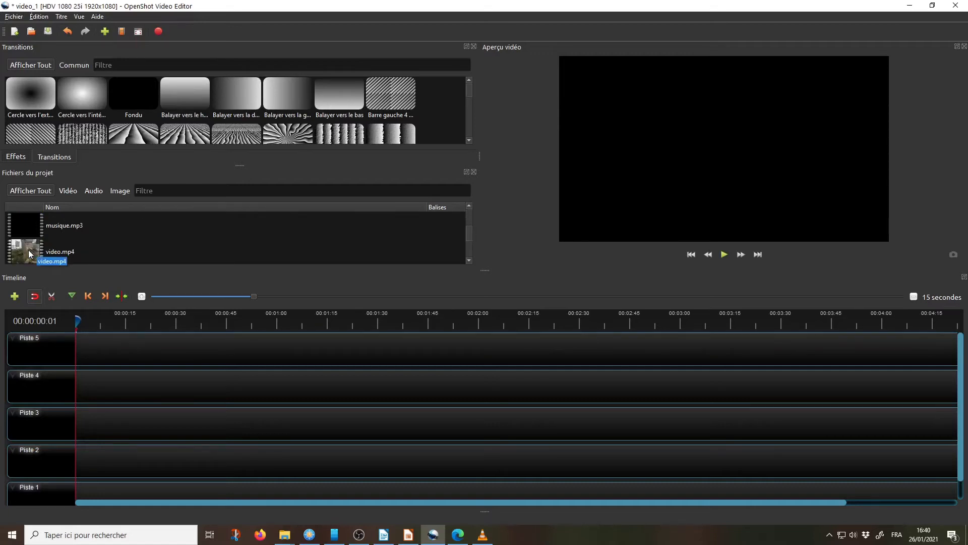
drag(28, 249, 76, 414)
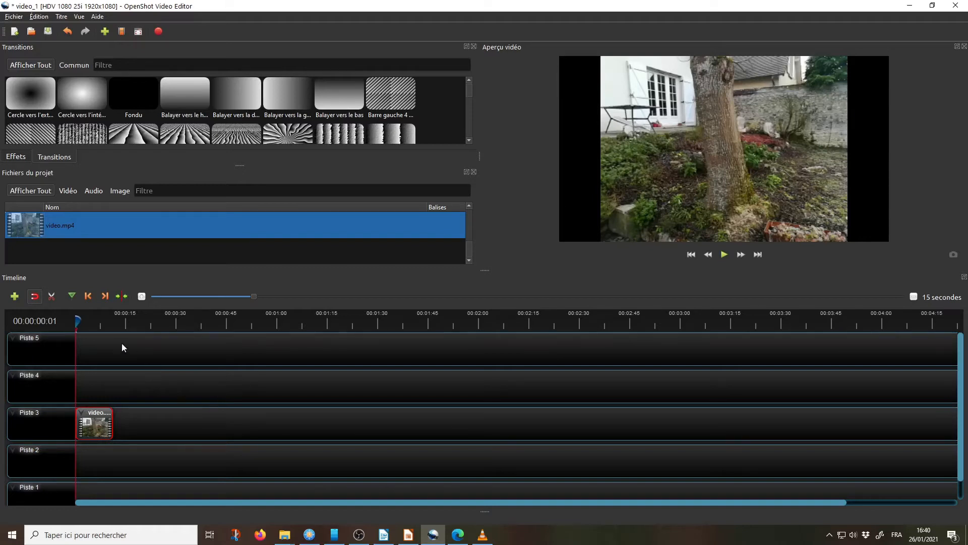
Step: Play the video clip in the preview, pause it and move the playhead back to 00:00:02:11
click(724, 255)
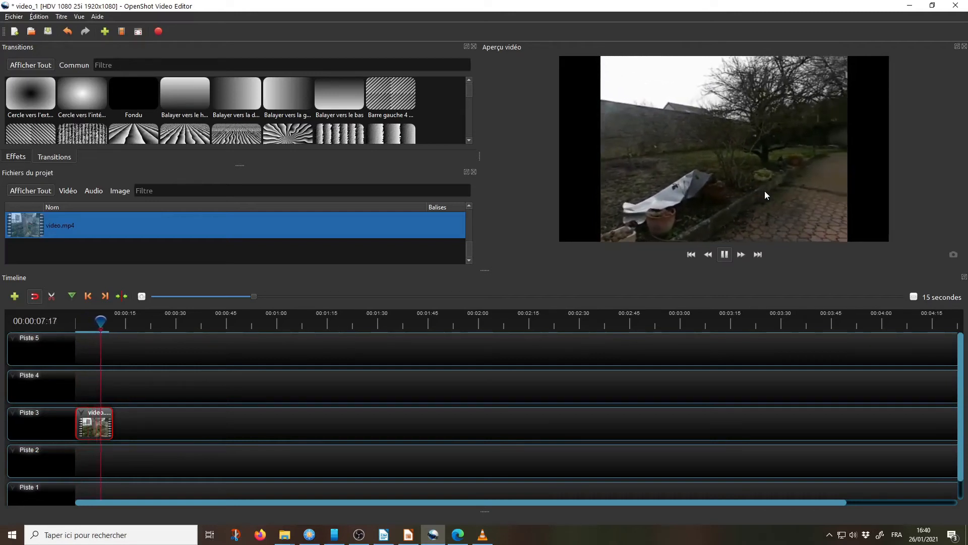
key(space)
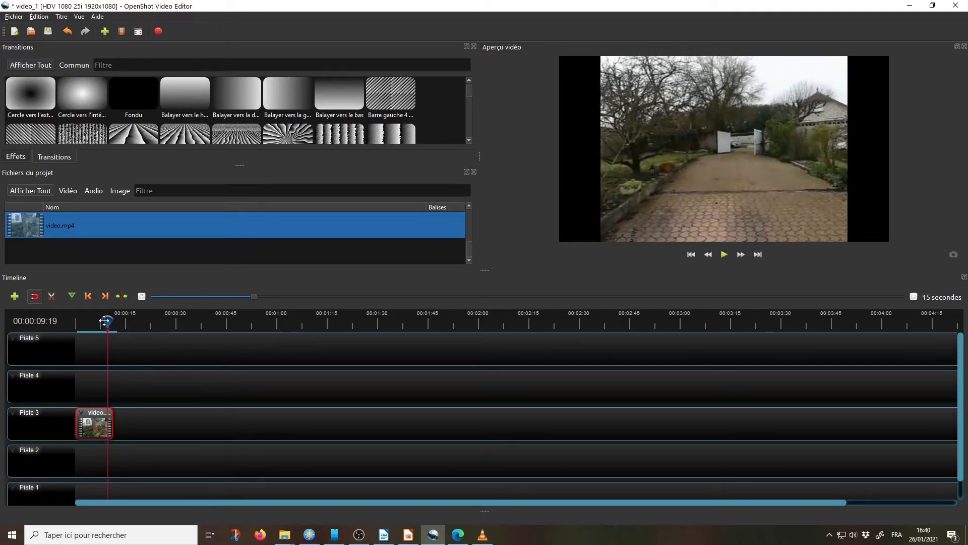
drag(103, 321, 80, 326)
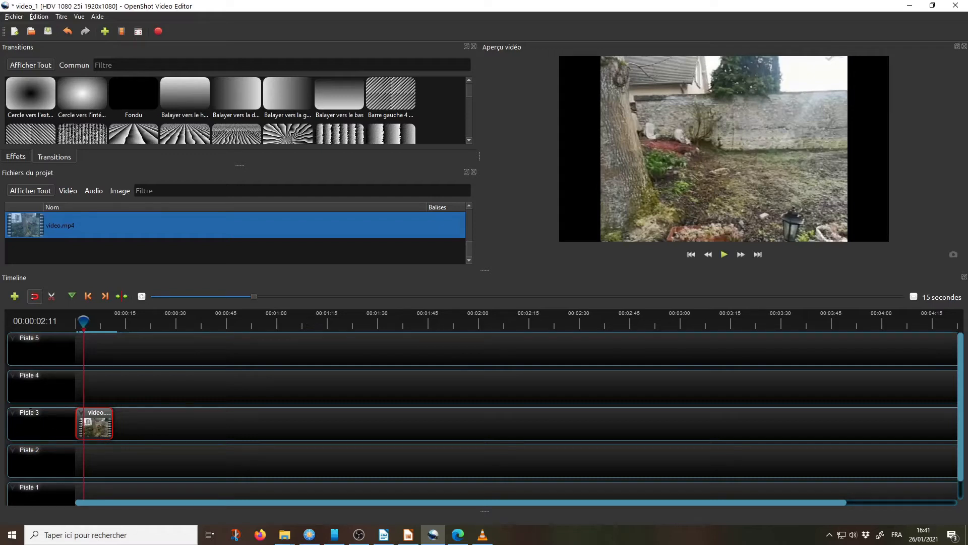
Step: Rename the Piste 3 track as video
right_click(31, 412)
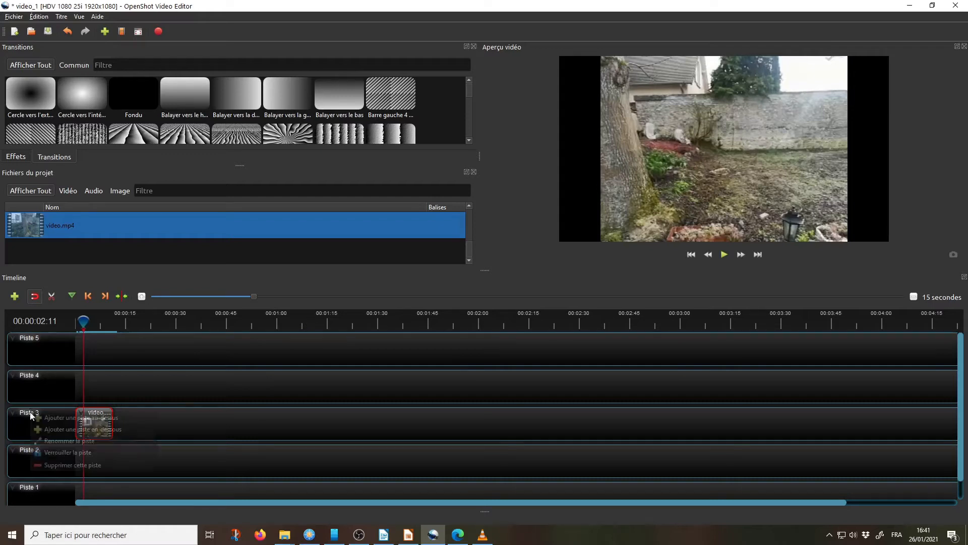
click(68, 443)
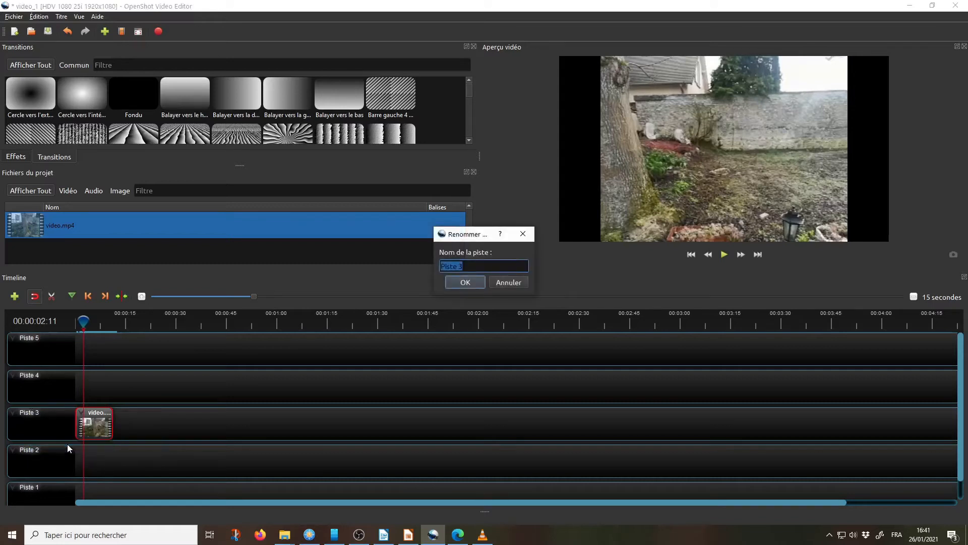
text(video)
click(465, 282)
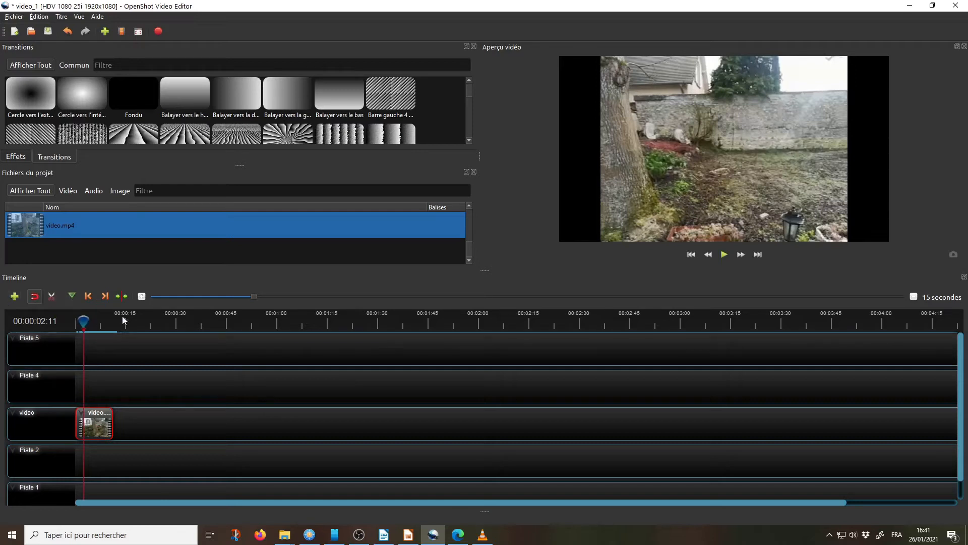
Step: Split the video.mp4 clip at the playhead position 00:00:02:11 with the cutting tool
click(51, 297)
click(85, 419)
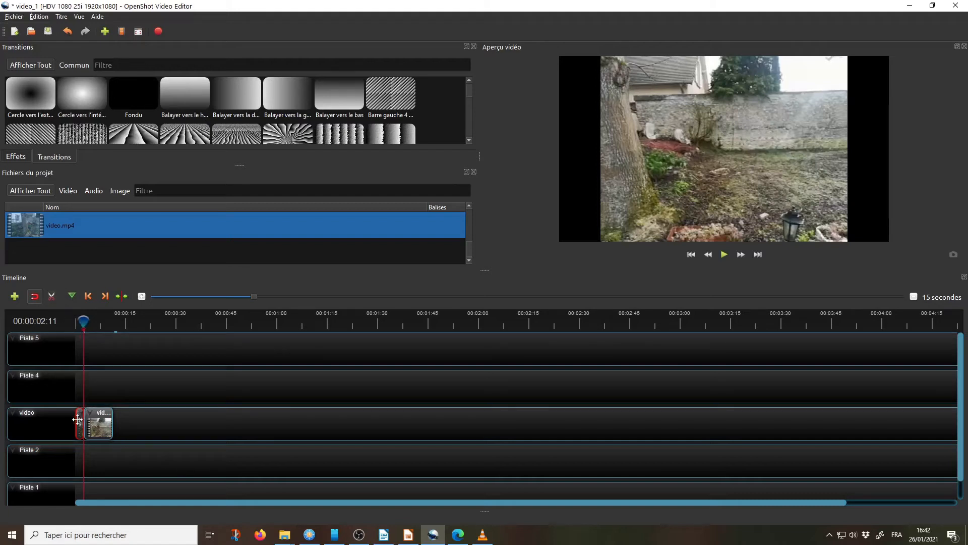
Step: Set the timeline scale to 1 second per division so that both parts of the split video clip are shown enlarged
drag(85, 321, 97, 322)
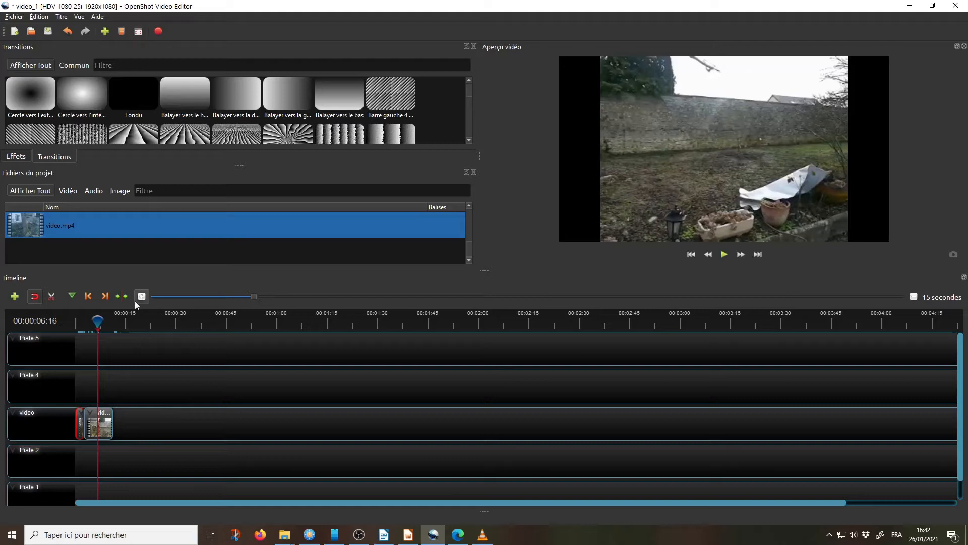
click(262, 298)
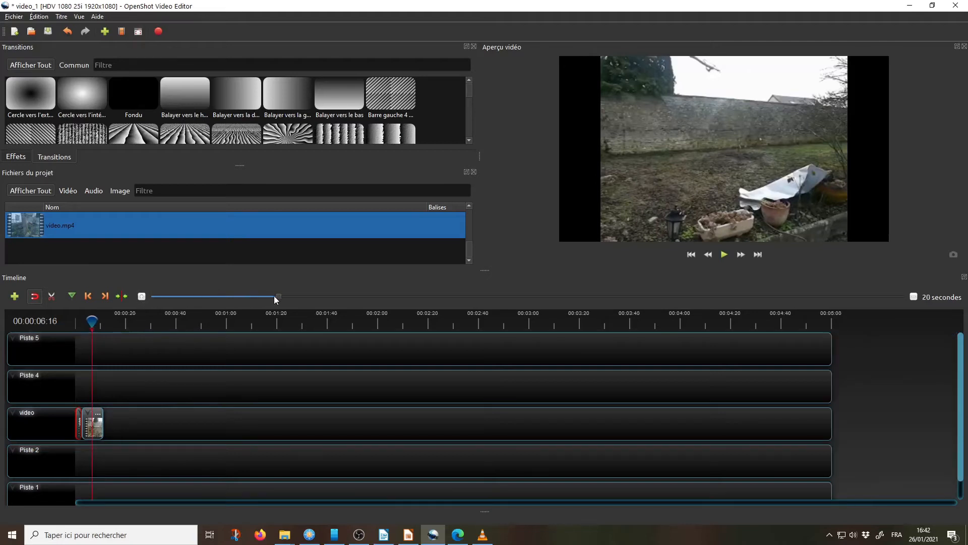
drag(279, 295, 158, 296)
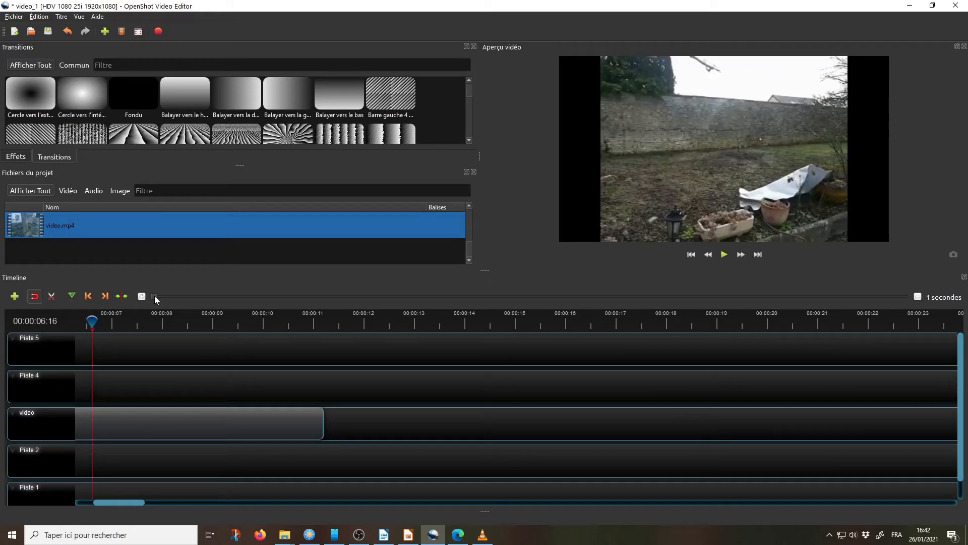
scroll(151, 440, down, 1)
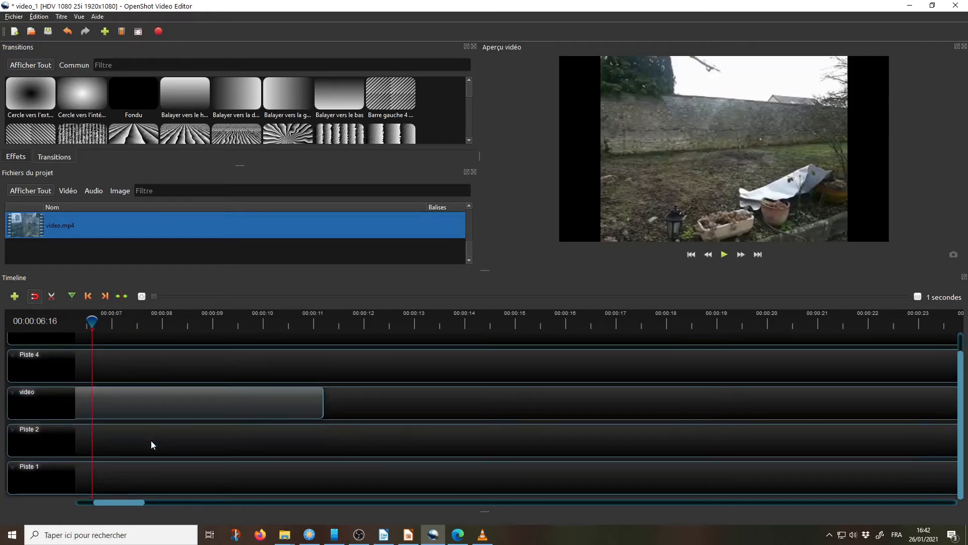
drag(124, 502, 105, 504)
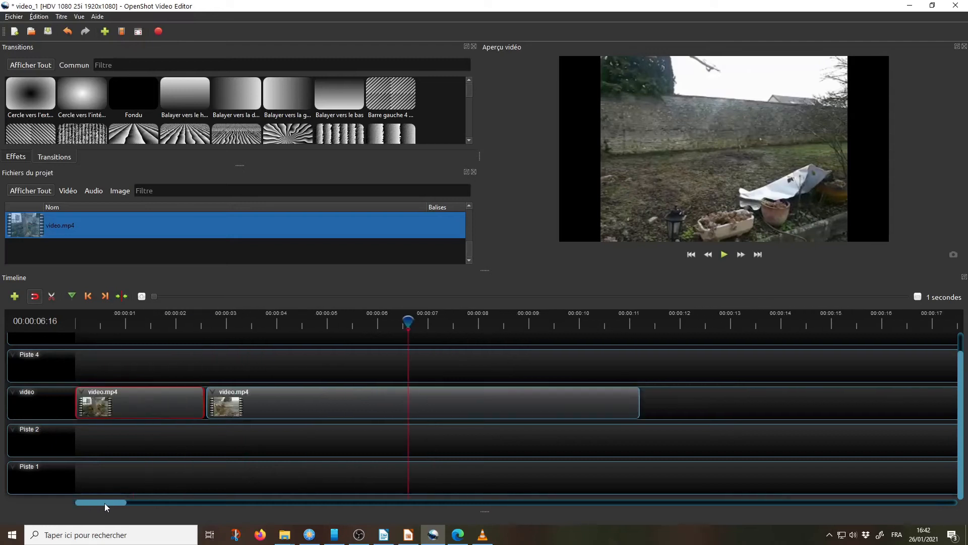
Step: Scrub through both parts of the video clip and place the playhead at 00:00:08:25
drag(408, 321, 143, 297)
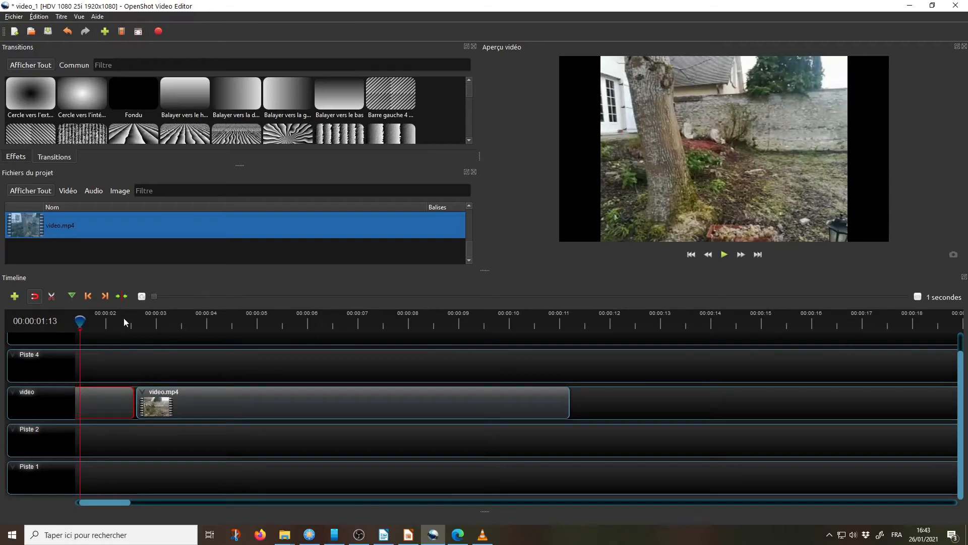
drag(80, 321, 167, 326)
drag(271, 320, 296, 318)
drag(336, 319, 457, 314)
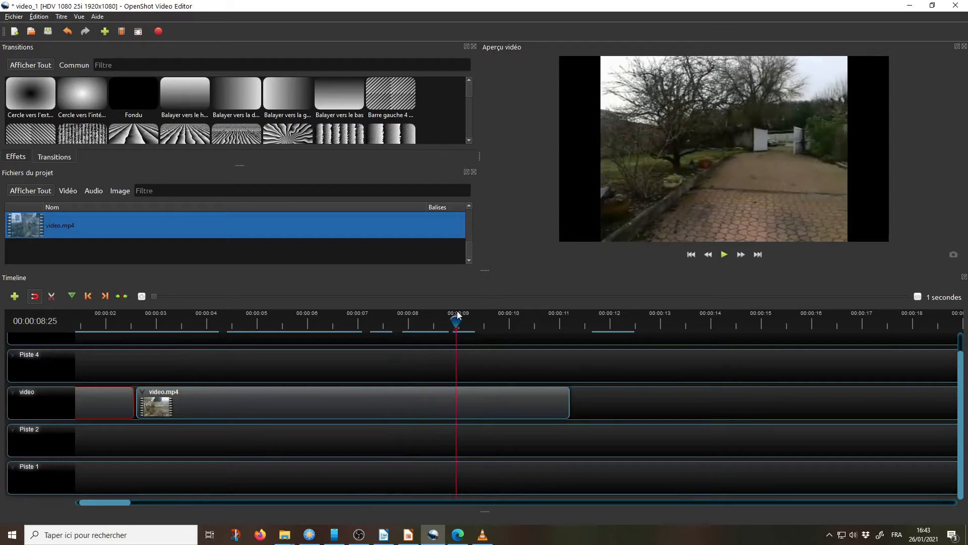
Step: Split the second video.mp4 clip at the playhead position 00:00:08:25 with the cutting tool
click(52, 296)
click(457, 393)
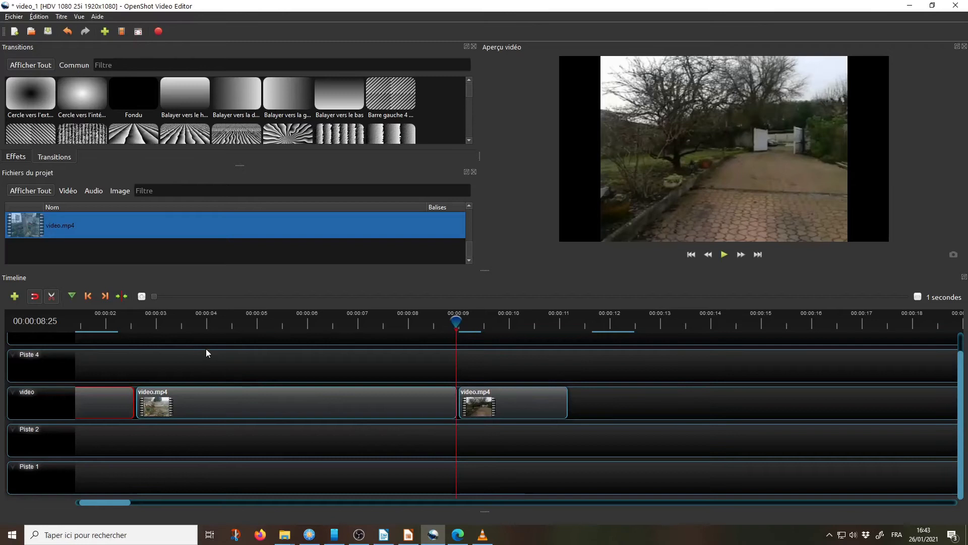
click(52, 297)
Step: Review the middle part of the split video.mp4 clip and delete it from the video track
drag(455, 318, 209, 321)
drag(418, 318, 205, 318)
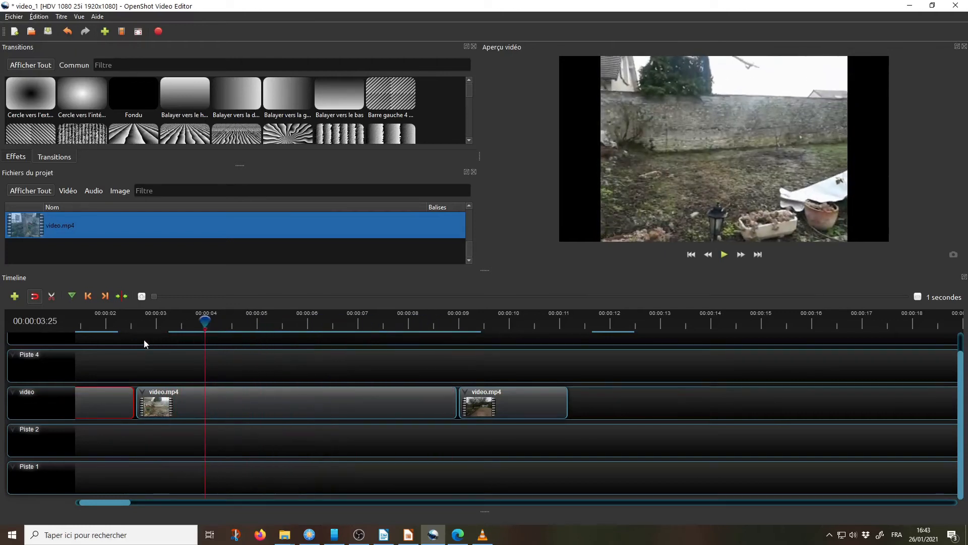
click(135, 319)
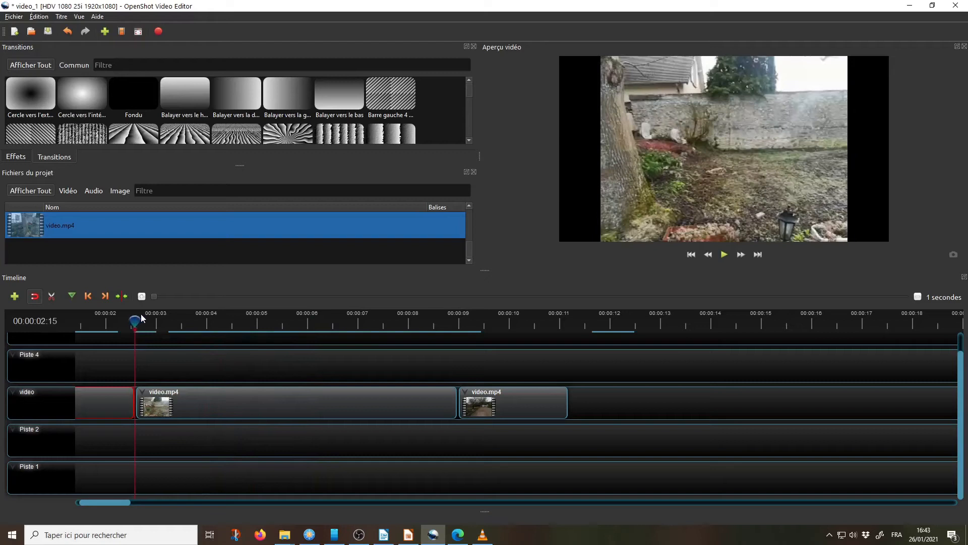
click(258, 407)
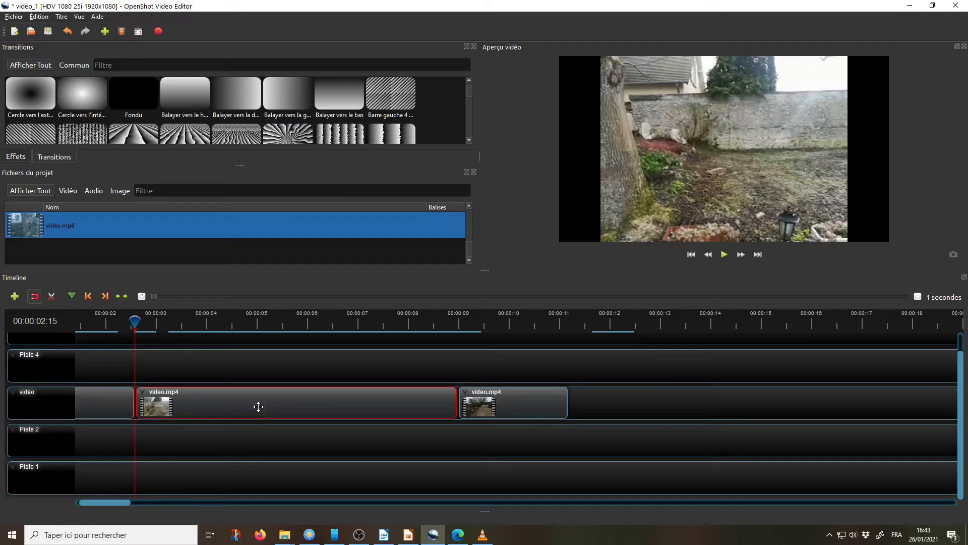
key(Delete)
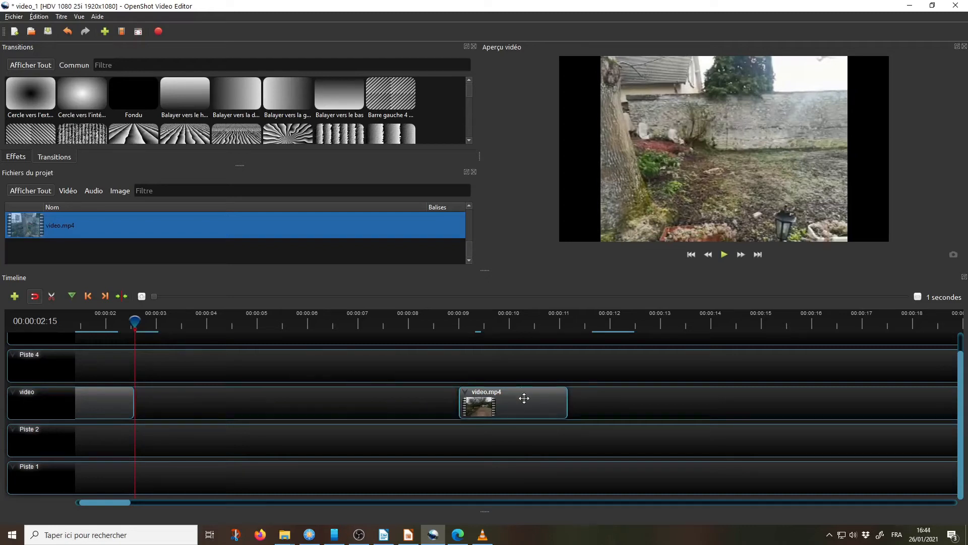
Step: Move the last video.mp4 part along the video track so it directly follows the end of the first part
drag(525, 398, 201, 399)
drag(134, 320, 114, 320)
click(99, 397)
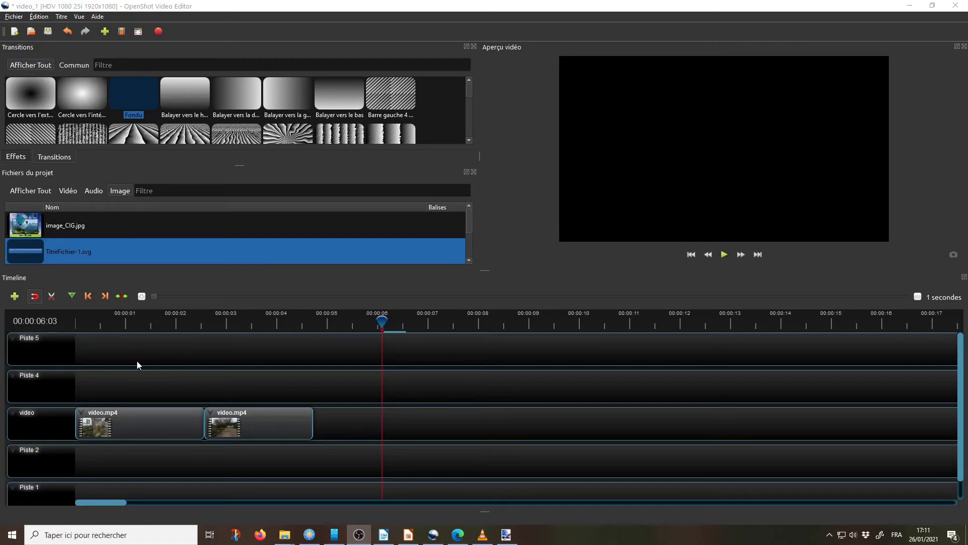
Step: Return the playhead to the start and save a title from the TitreFichier-1 template with the text Mon premier montage as TitreFichier-2
drag(380, 320, 75, 327)
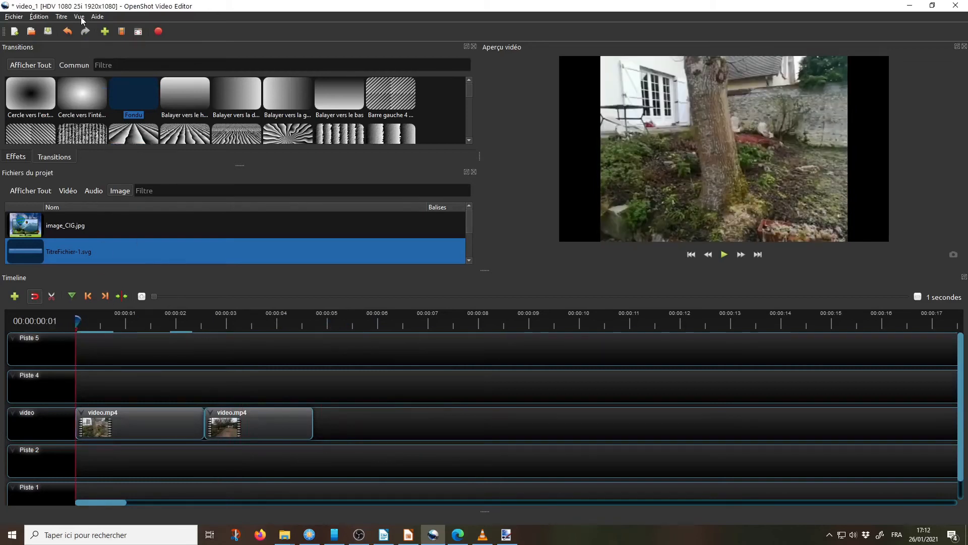
click(60, 17)
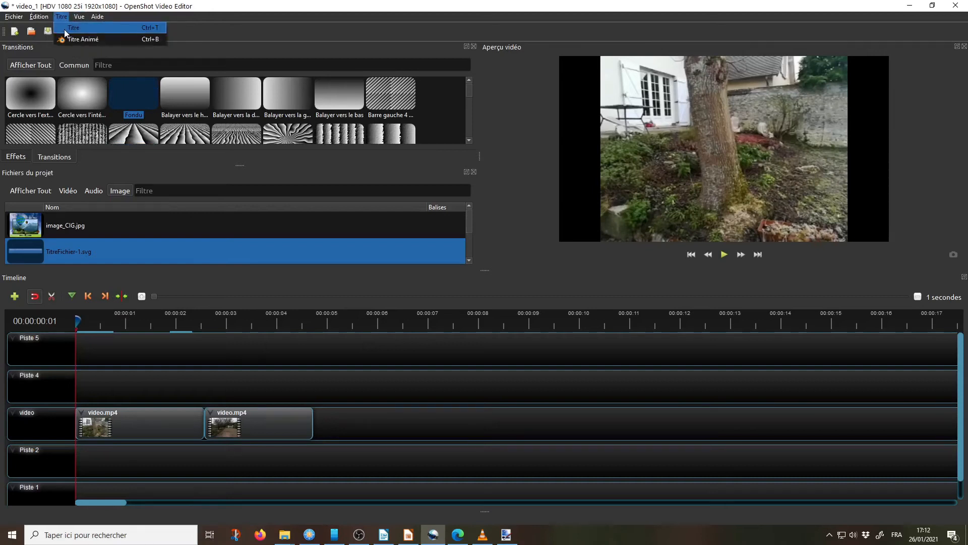
click(65, 29)
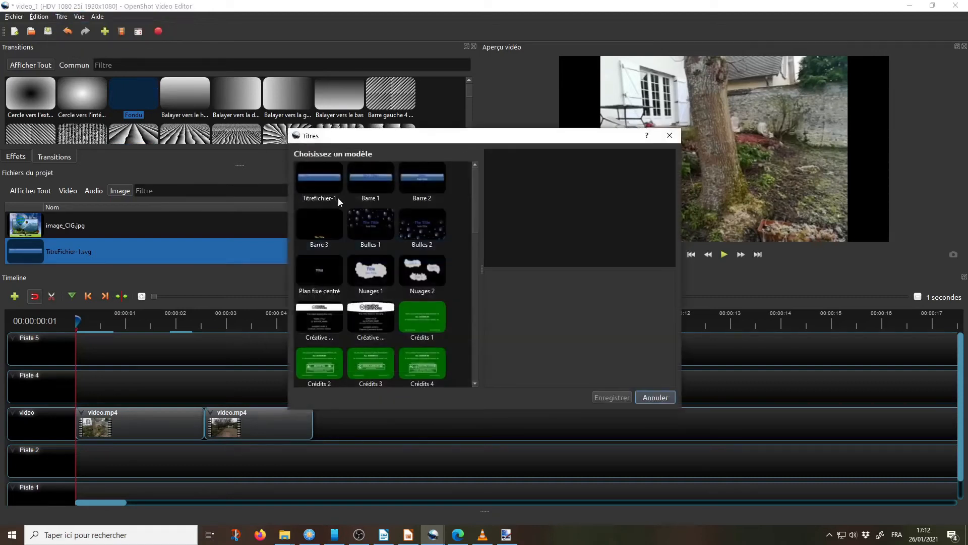
click(314, 174)
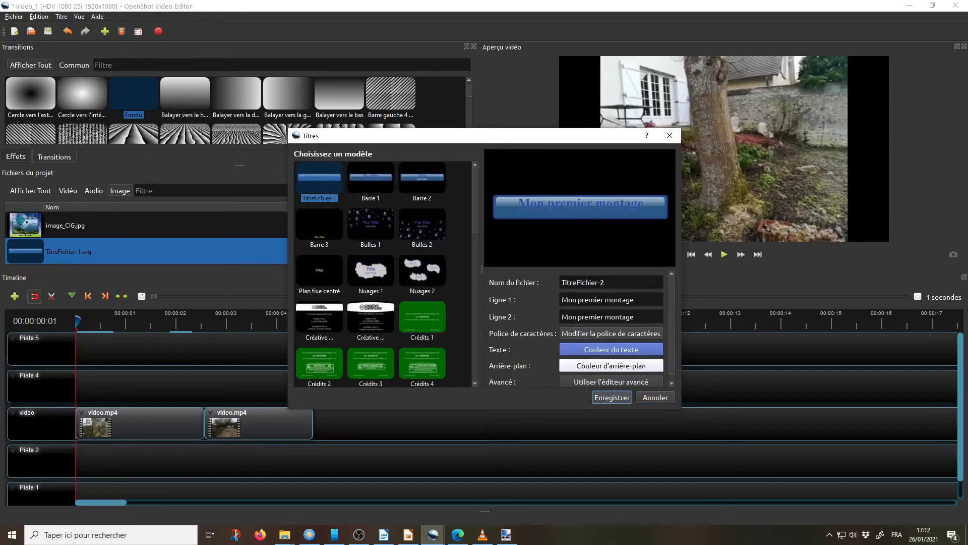
click(596, 299)
click(651, 317)
click(604, 398)
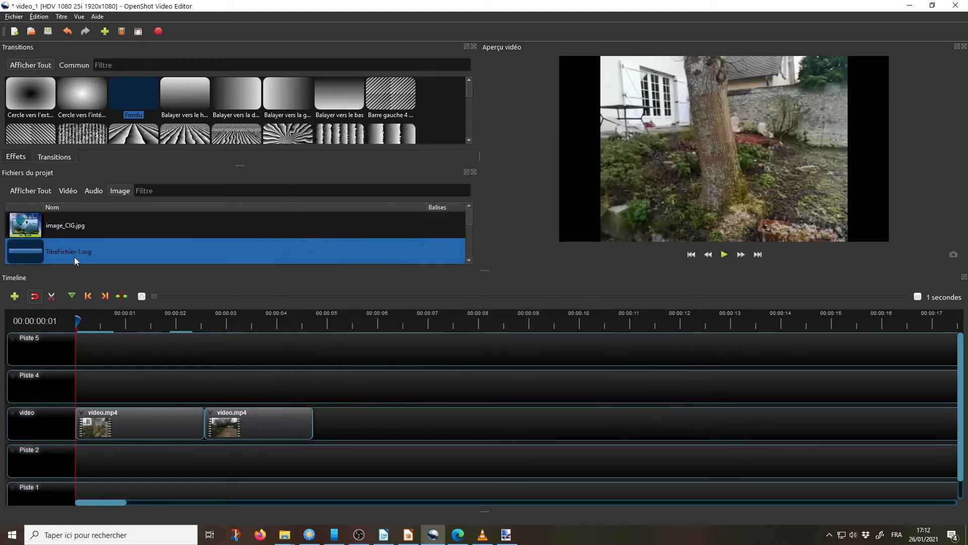
Step: Locate TitreFichier-1.svg among the project files and place it at the start of Piste 4, above the video track
click(125, 191)
click(24, 190)
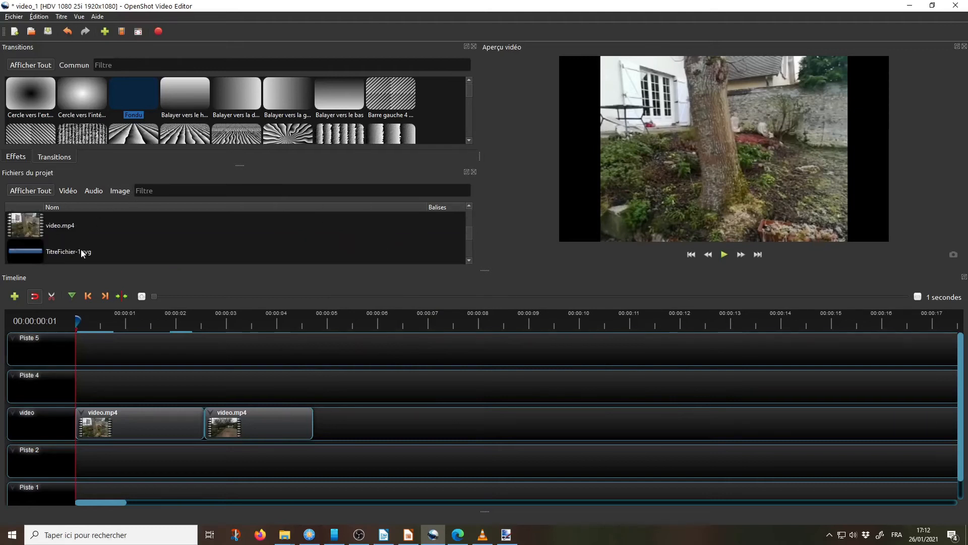
click(113, 189)
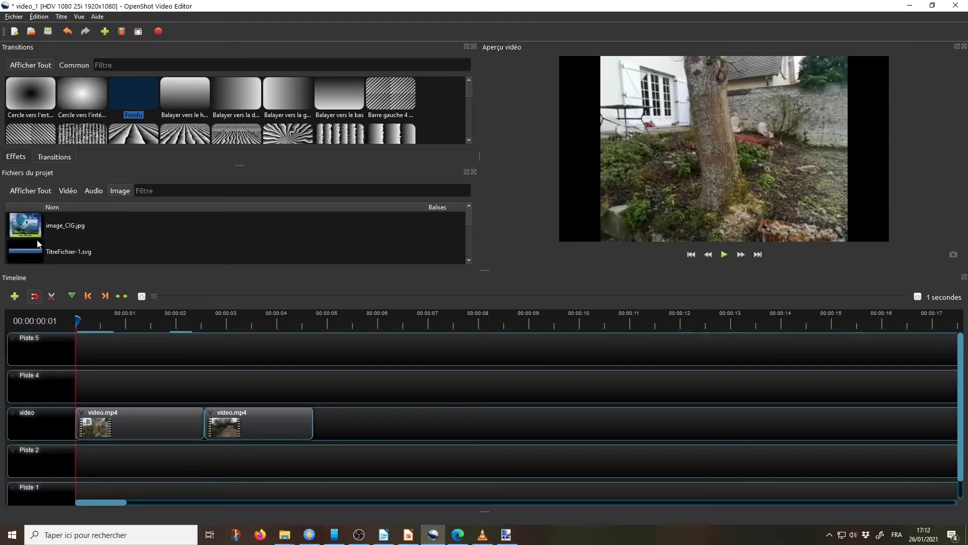
scroll(64, 244, down, 1)
click(34, 191)
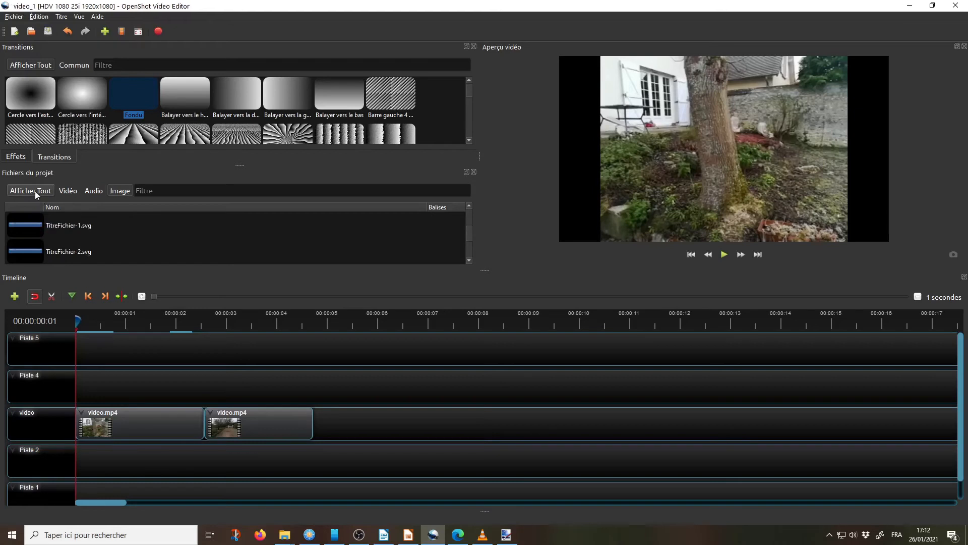
scroll(64, 249, down, 1)
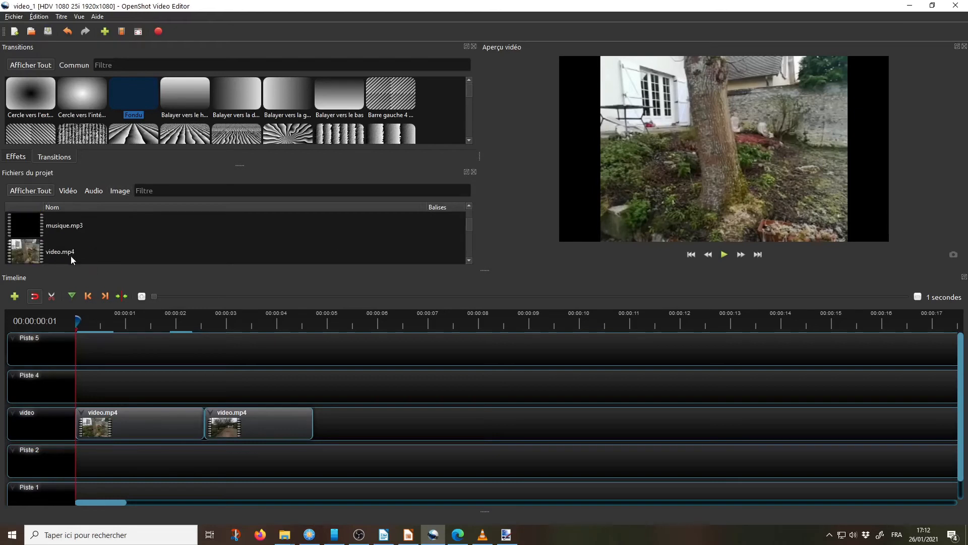
scroll(72, 254, down, 1)
scroll(116, 242, down, 1)
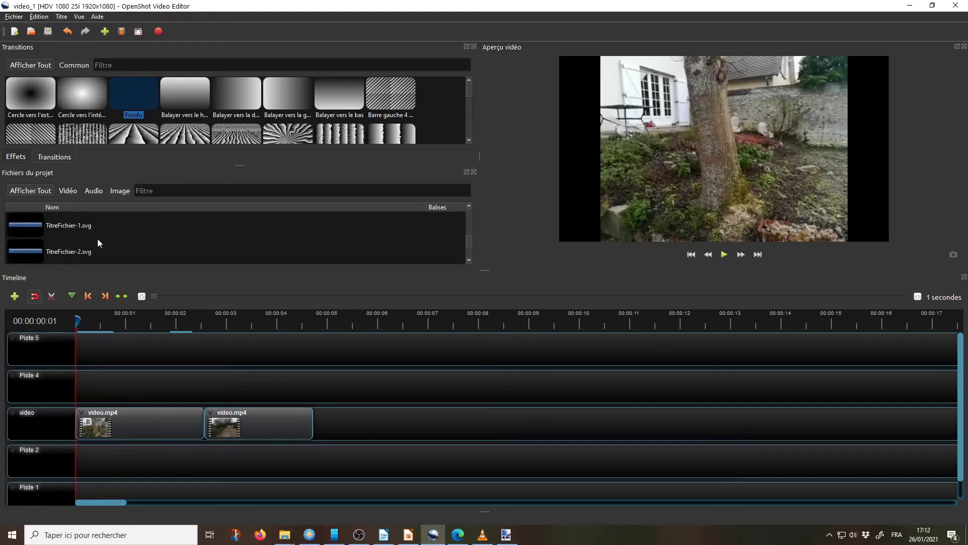
click(23, 226)
drag(23, 223, 82, 384)
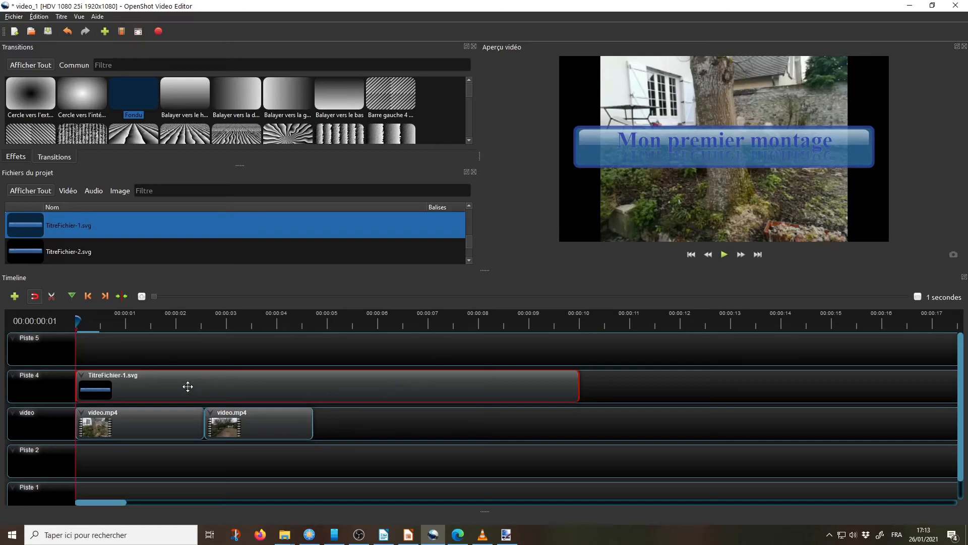
Step: Try the title clip on Piste 2 below the video track, and return it to Piste 4
drag(188, 386, 194, 463)
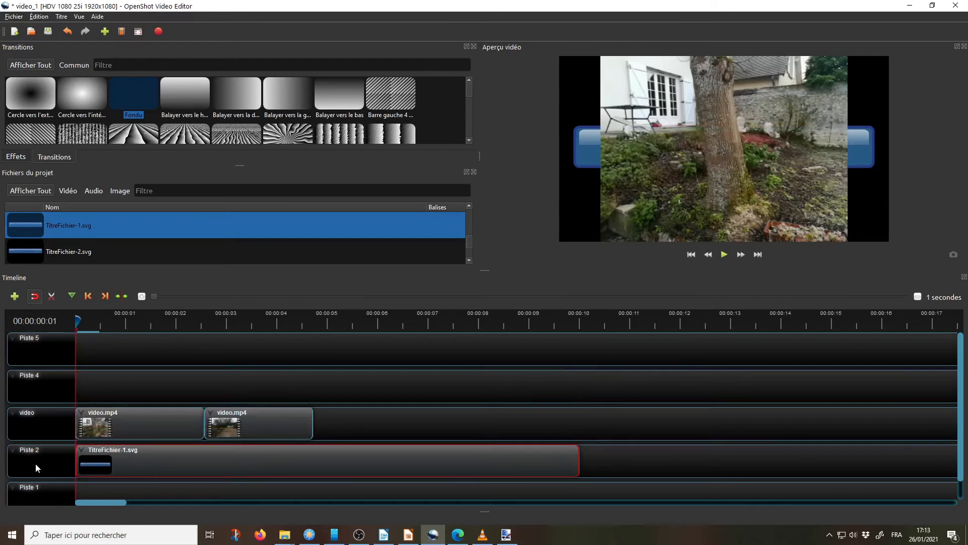
drag(144, 460, 137, 389)
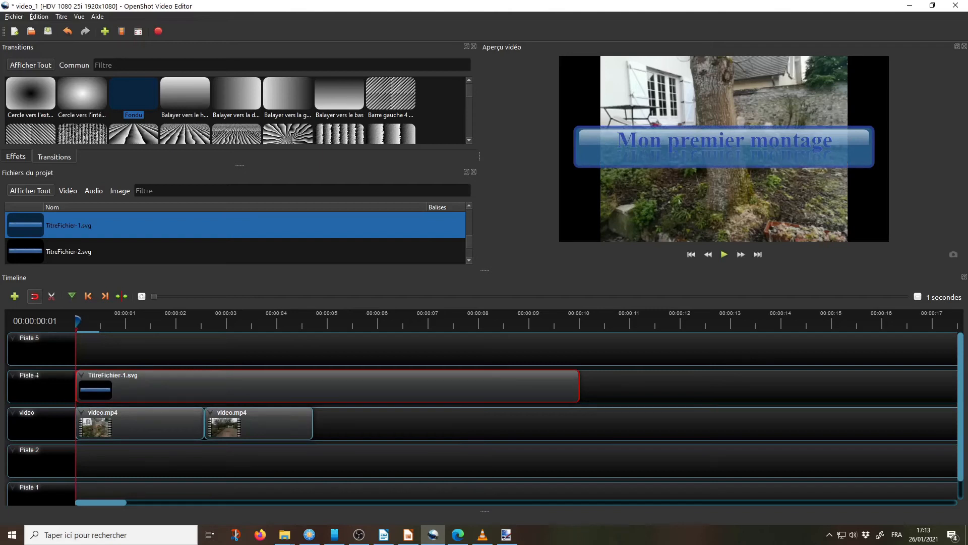
Step: Rename the Piste 4 track as titres
right_click(35, 377)
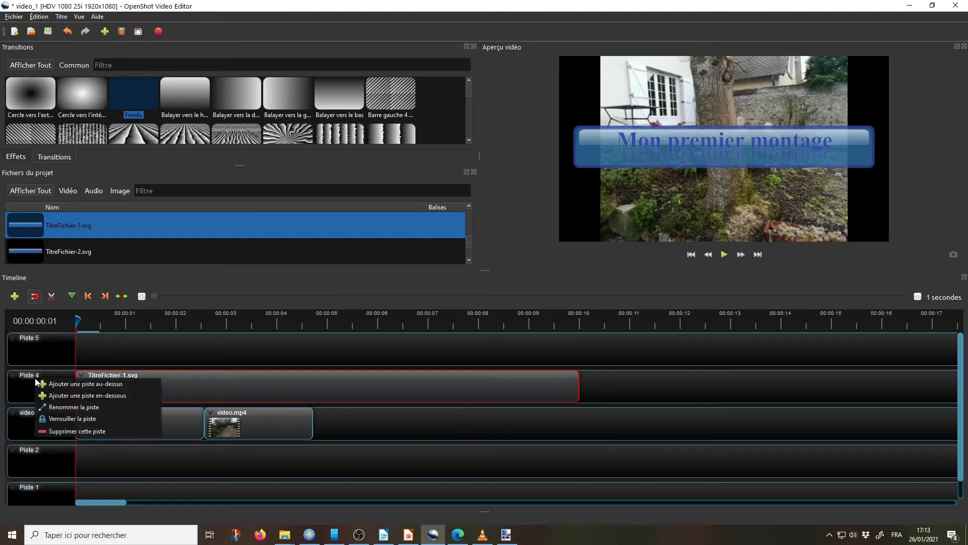
click(62, 407)
text(t)
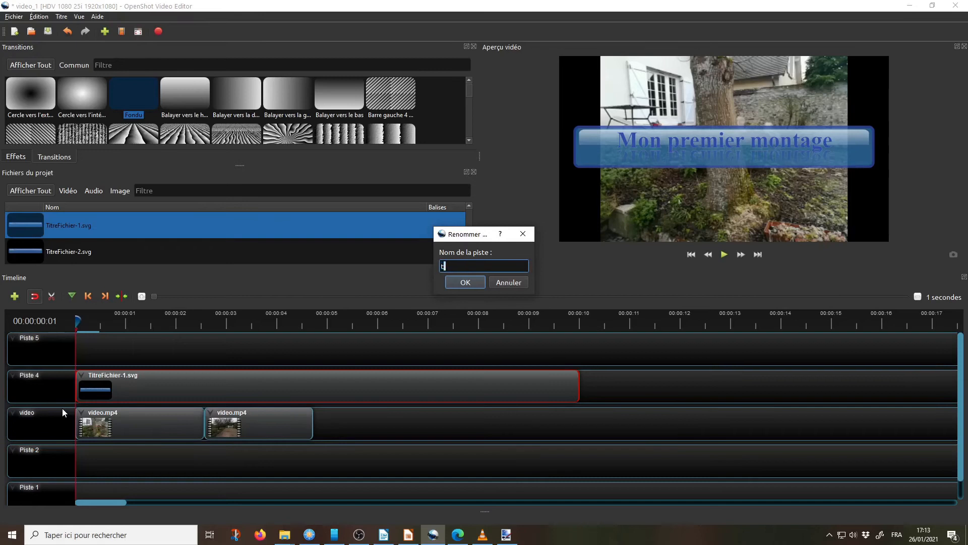
text(itres)
click(465, 282)
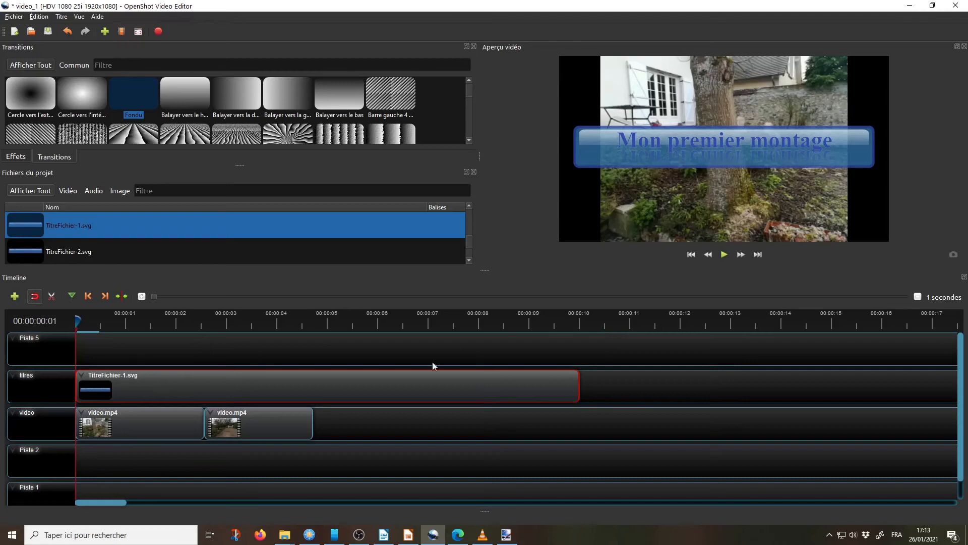
Step: Shorten the title clip to about 2 seconds, and shift both video.mp4 clips so they follow it end to end
drag(529, 388, 179, 380)
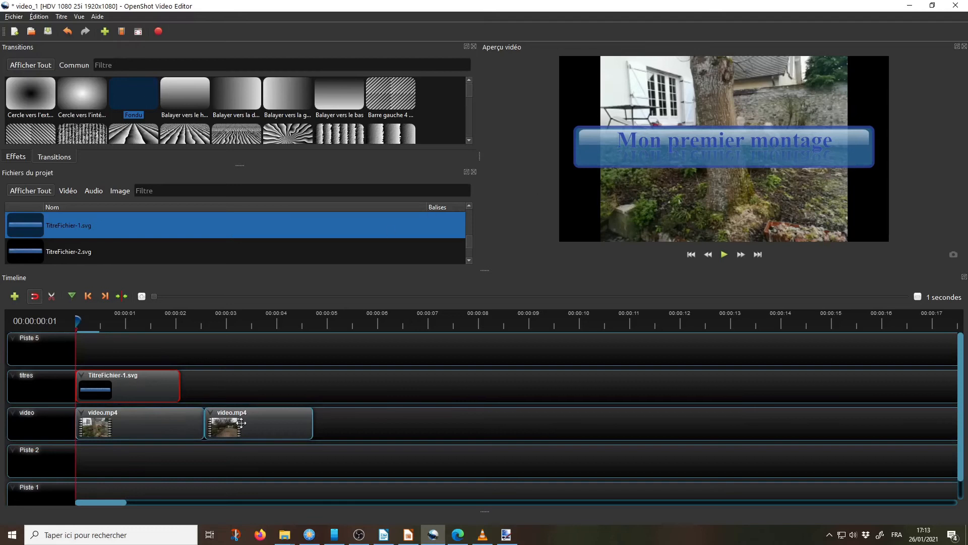
drag(263, 424, 419, 425)
drag(186, 429, 263, 436)
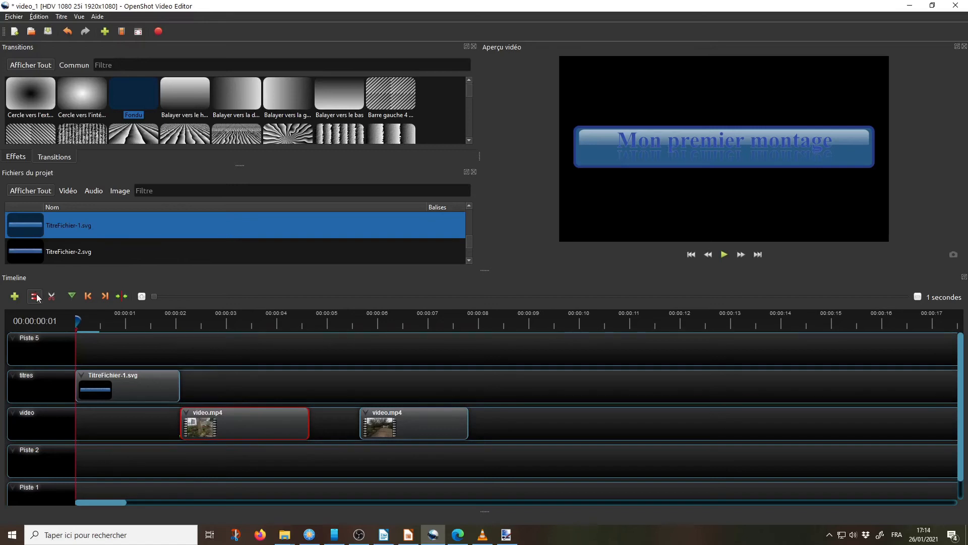
drag(417, 426, 370, 431)
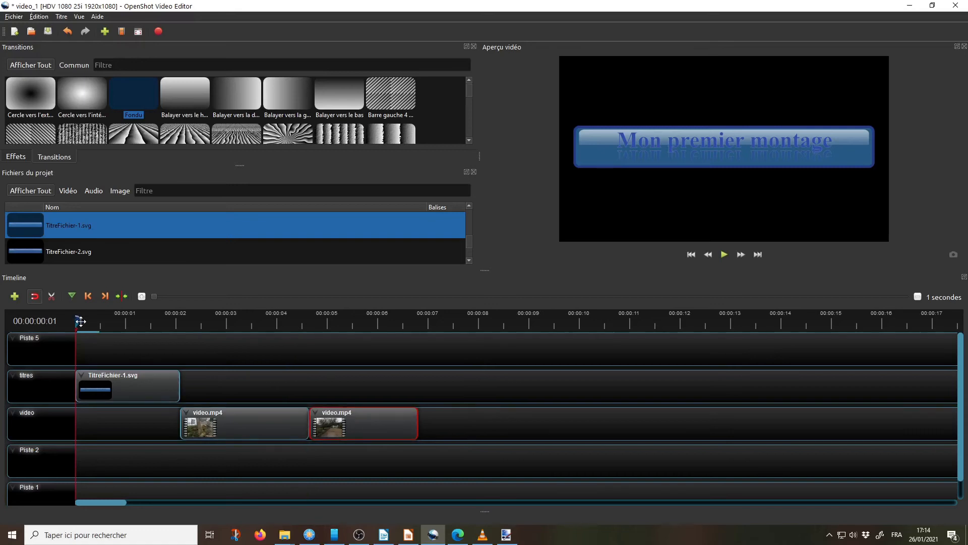
click(725, 253)
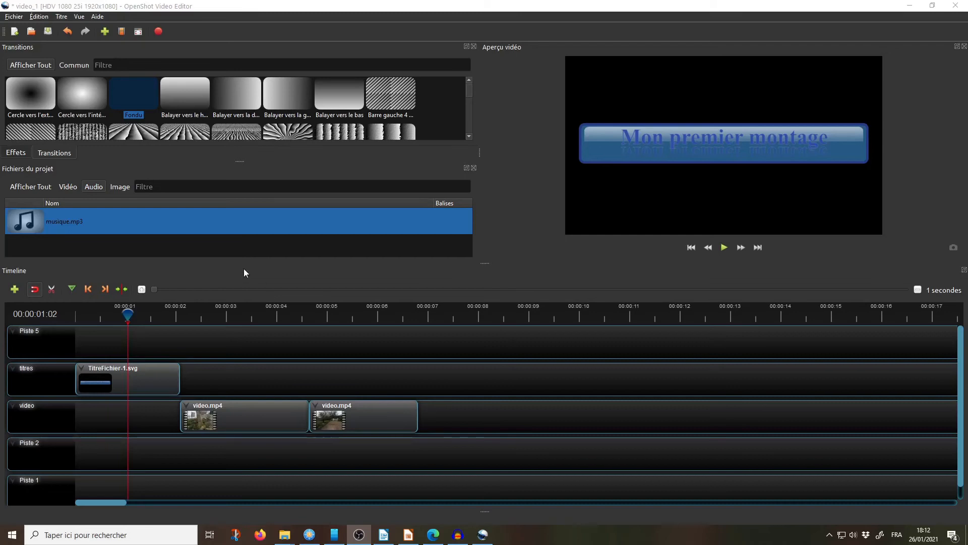
Step: Add a Fondu transition at the start of the first video.mp4 clip and shorten it to about 1 second
click(129, 91)
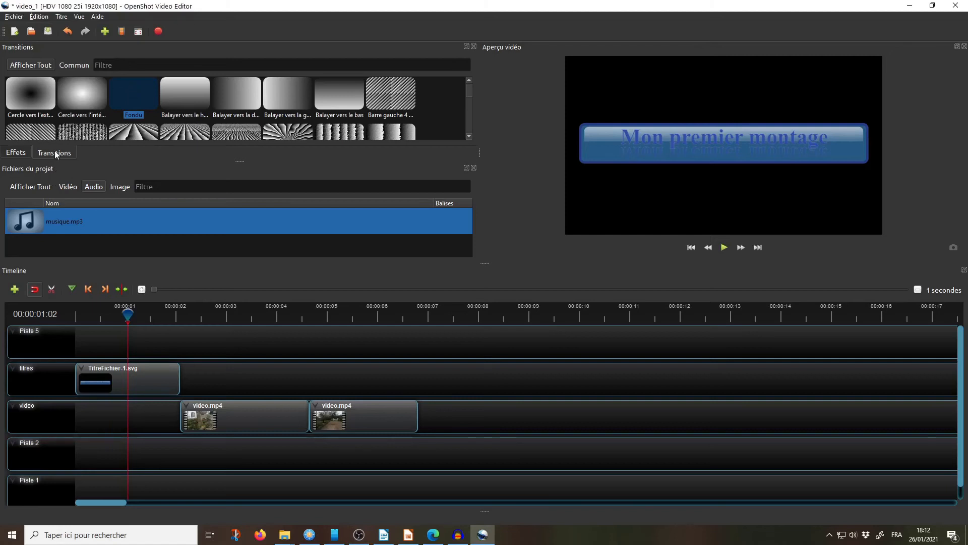
drag(141, 95, 182, 394)
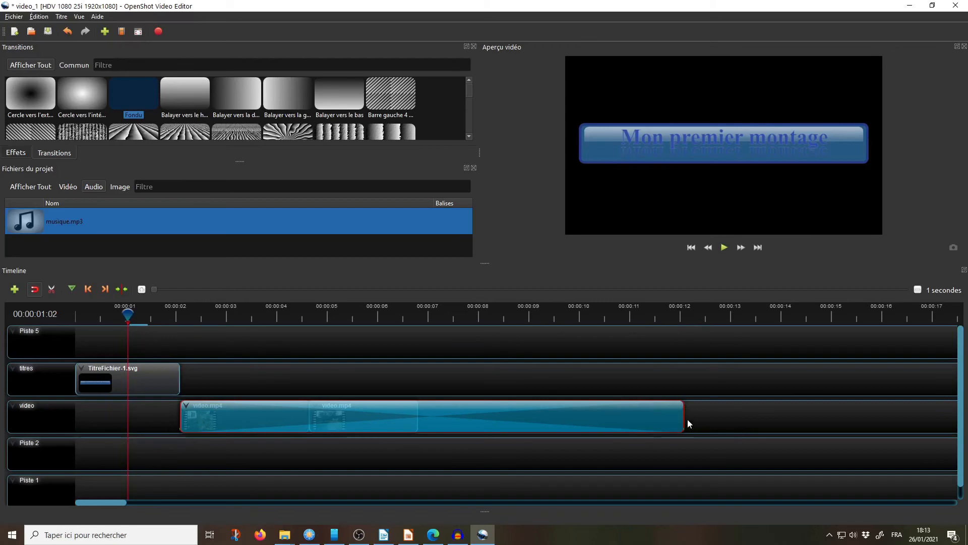
drag(684, 418, 230, 413)
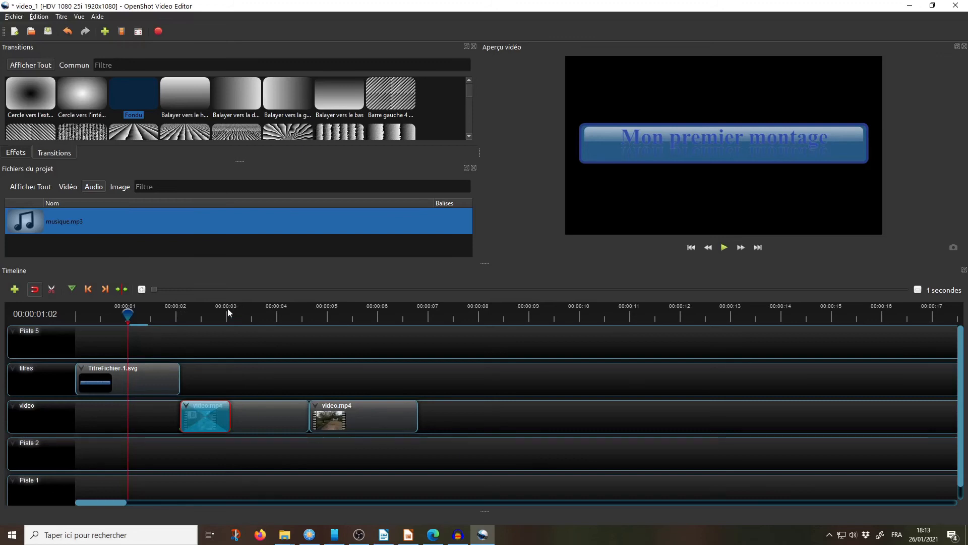
Step: Play back the fade transition between the title and the first video clip to check it
click(724, 247)
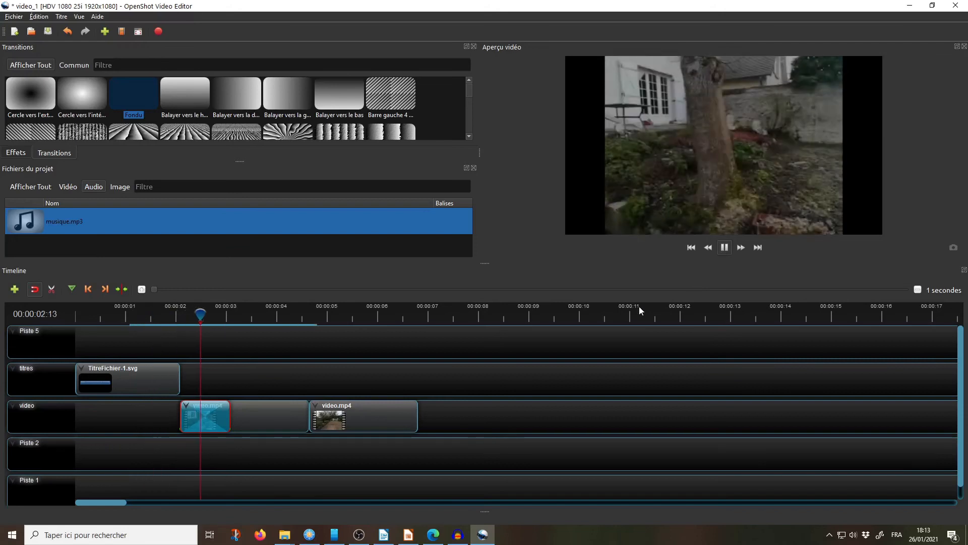
click(724, 247)
click(289, 315)
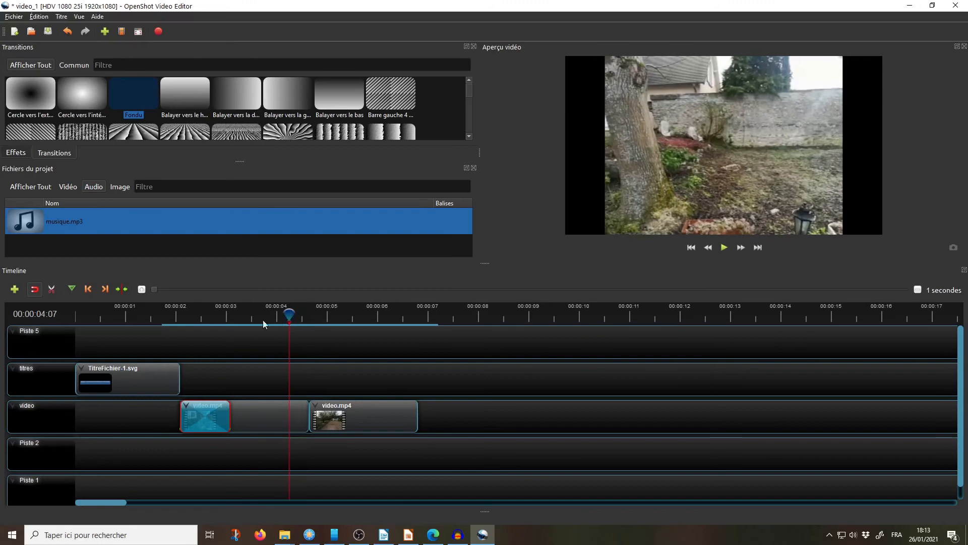
click(163, 315)
key(space)
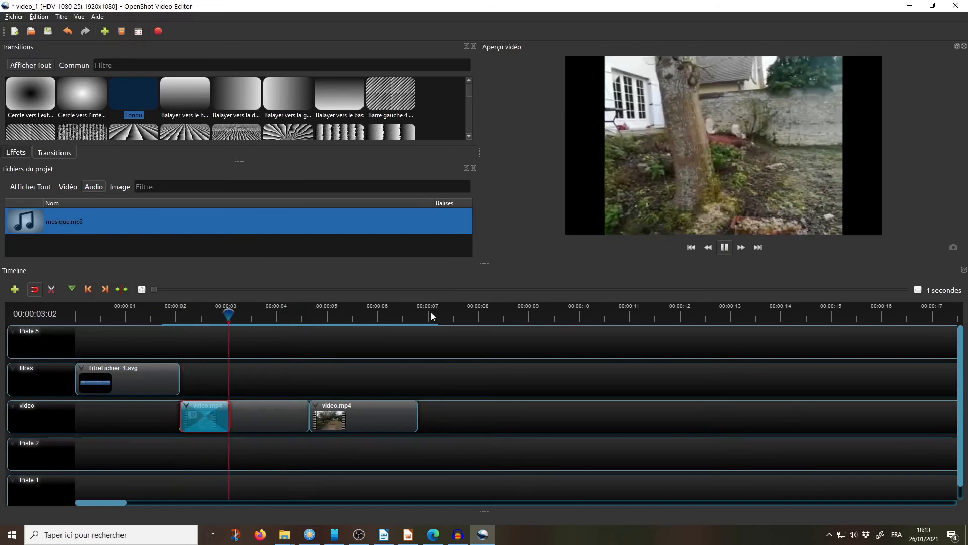
key(space)
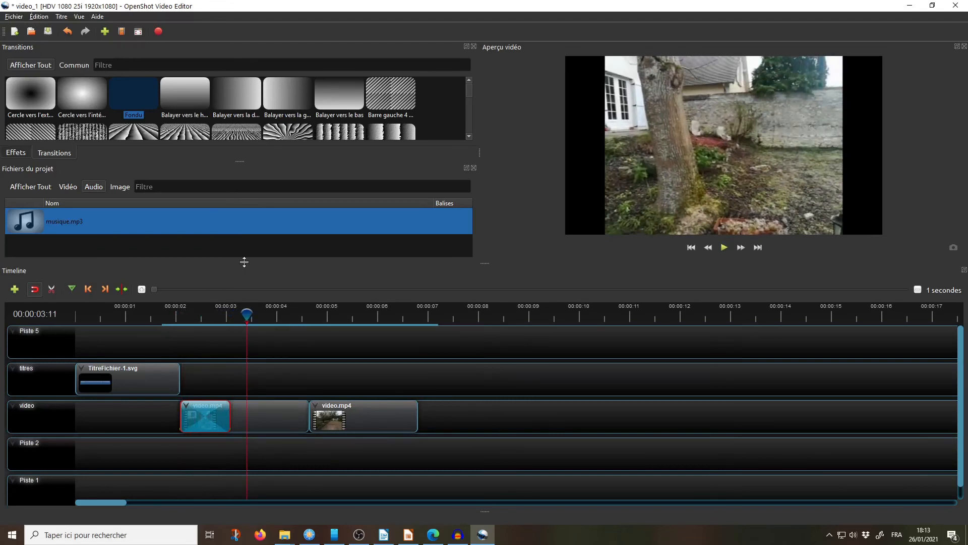
Step: Place musique.mp3 from the project's audio files on the Piste 2 track, starting at the beginning of the timeline
key(alt+Tab)
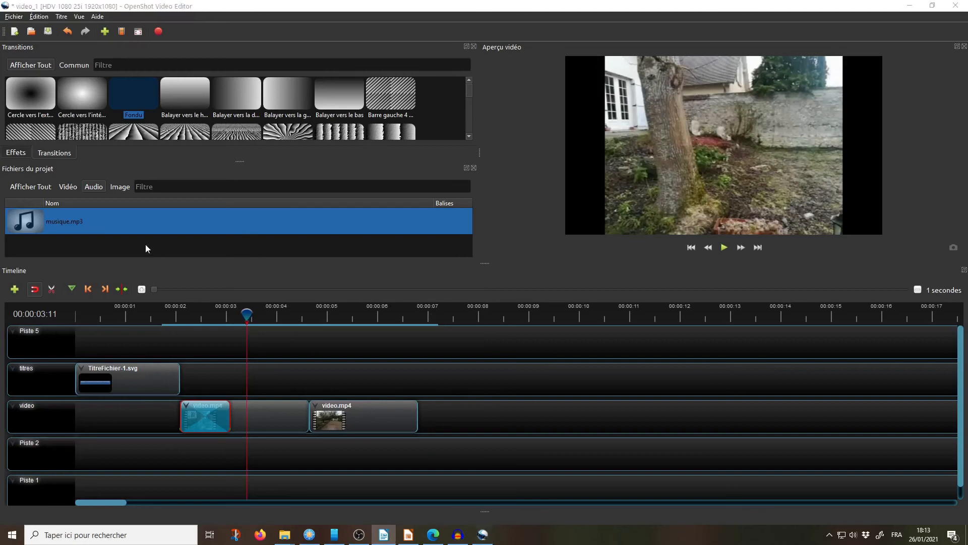
click(93, 188)
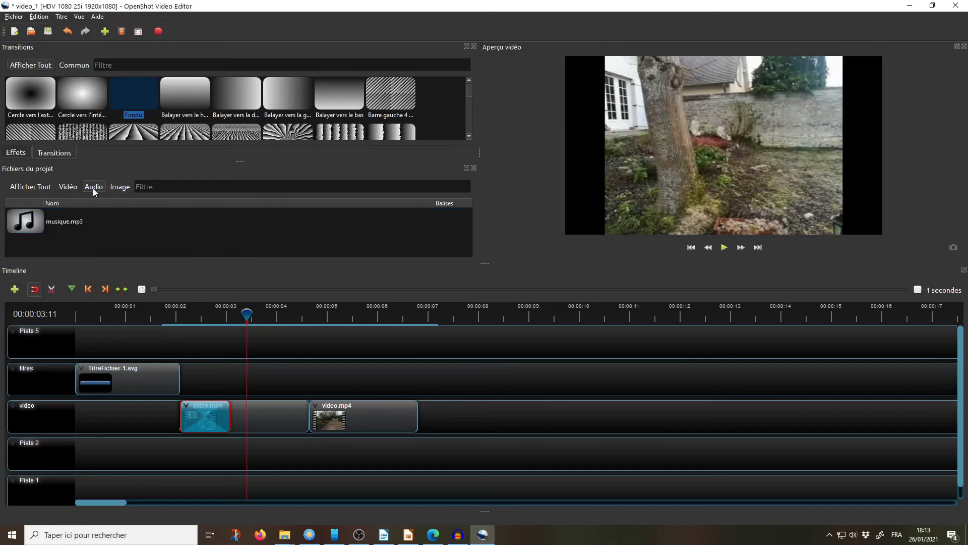
click(35, 230)
drag(35, 230, 77, 454)
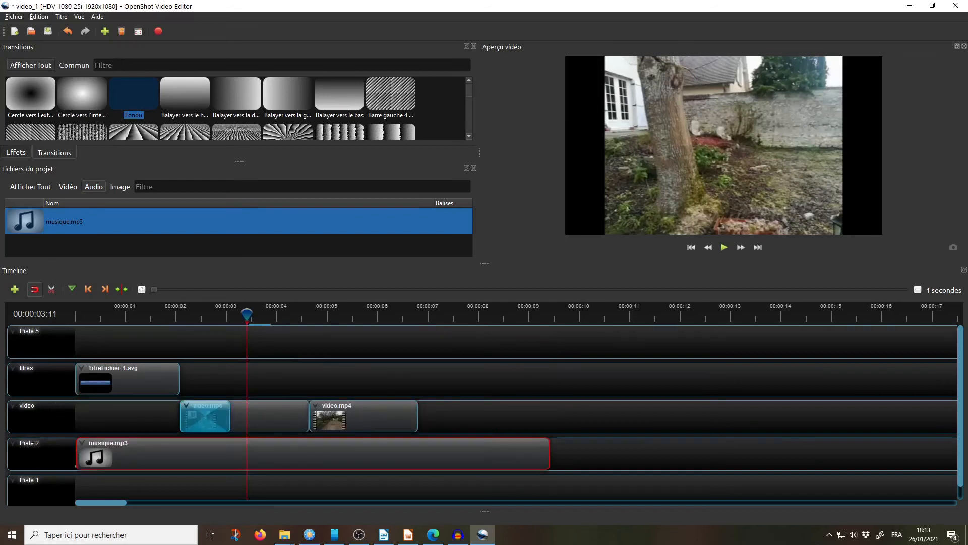
Step: Rename the Piste 2 track as Sons
right_click(32, 443)
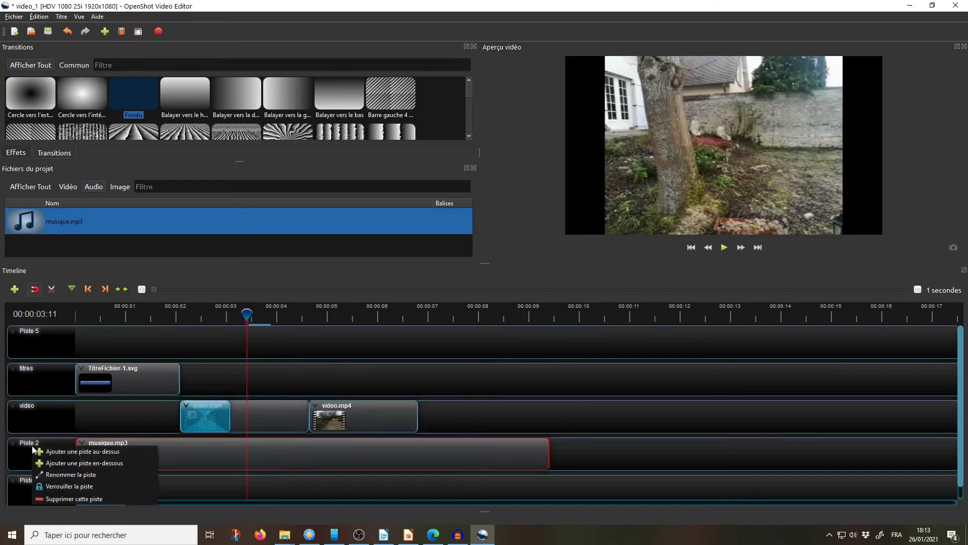
click(69, 474)
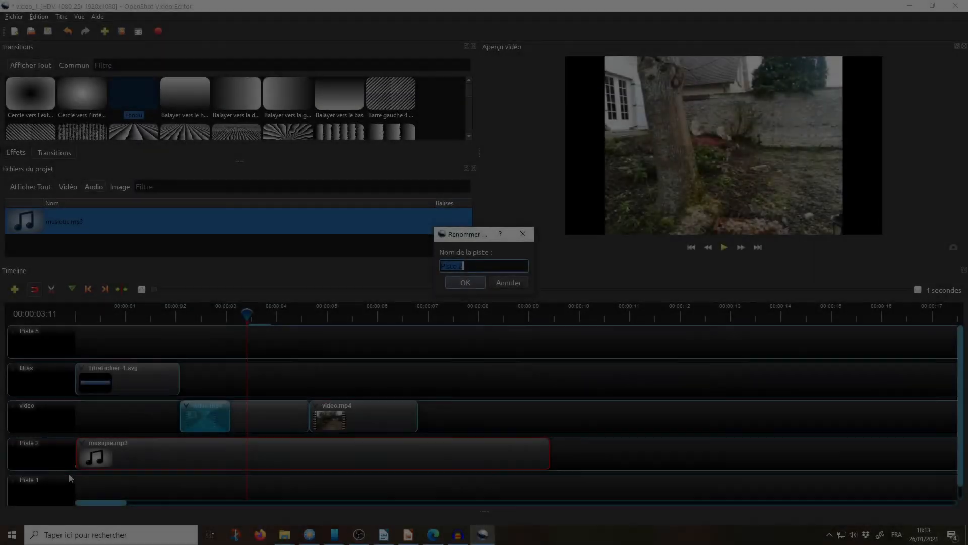
text(S)
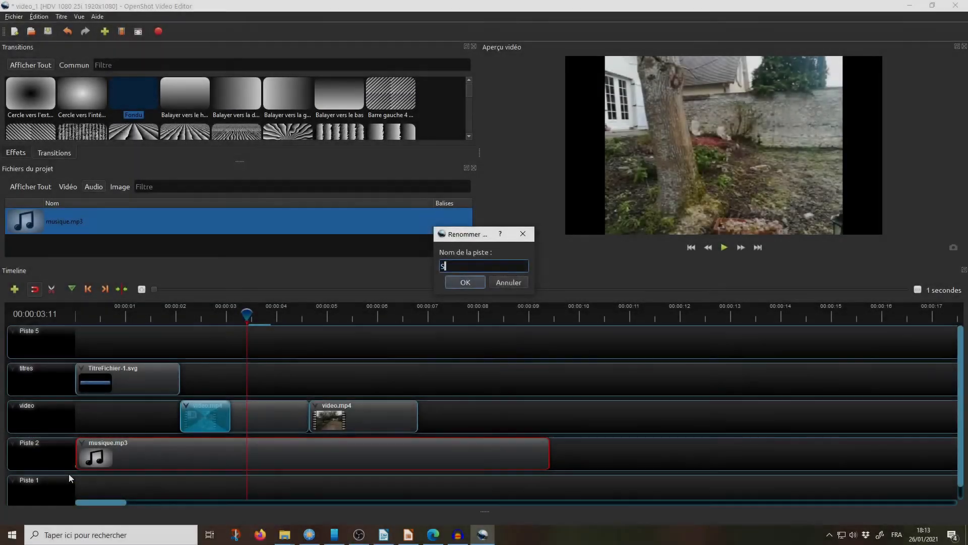
text(ons)
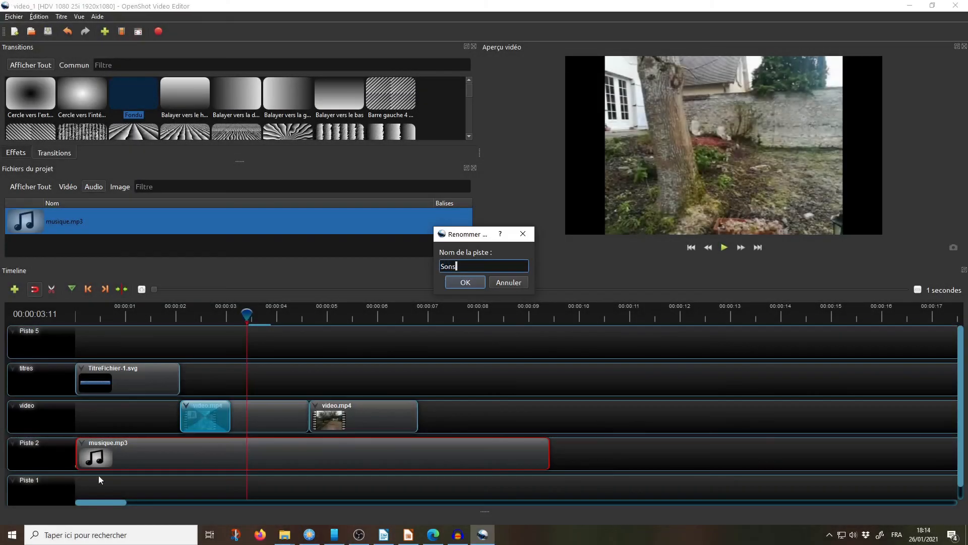
click(464, 282)
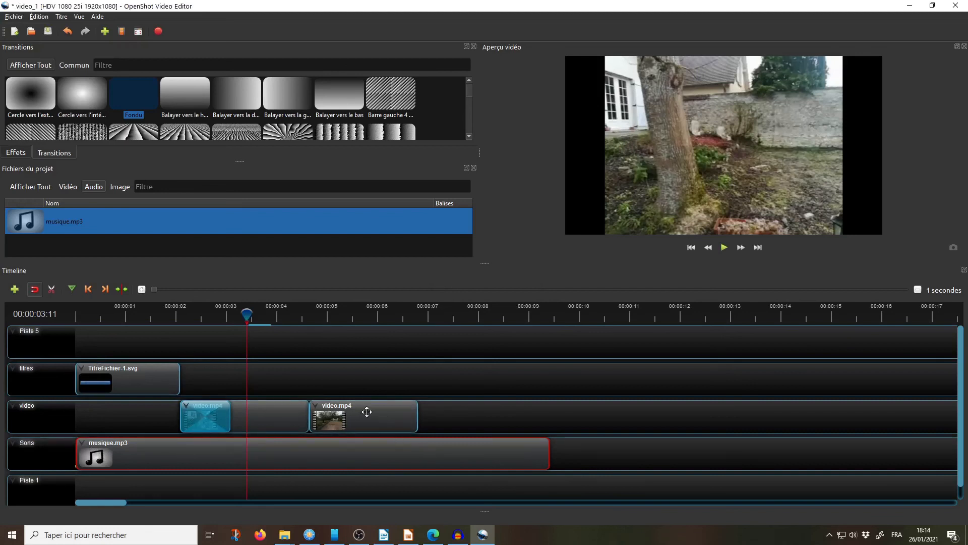
Step: Place image_CIG.jpg on the Piste 5 track where the second video.mp4 clip ends, and rename that track as Images
click(115, 187)
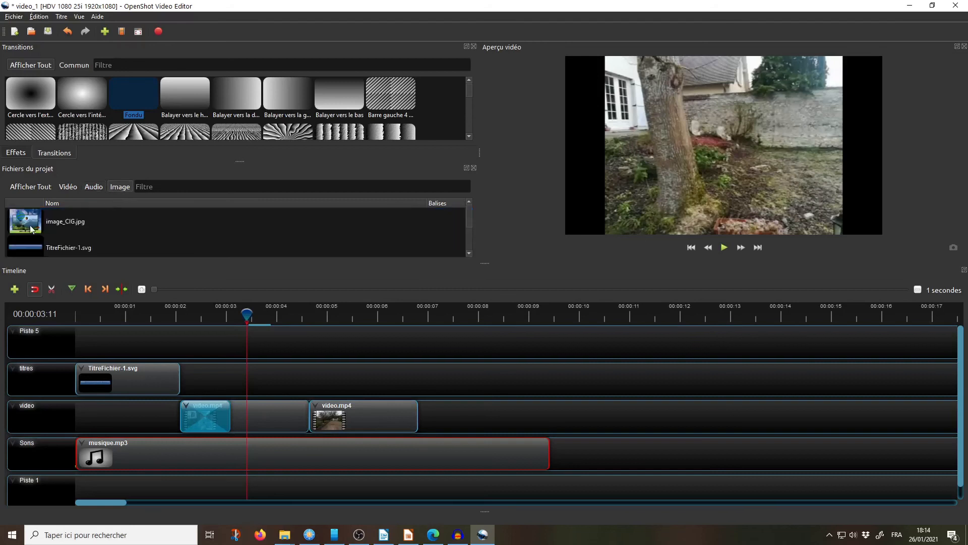
drag(32, 219, 419, 343)
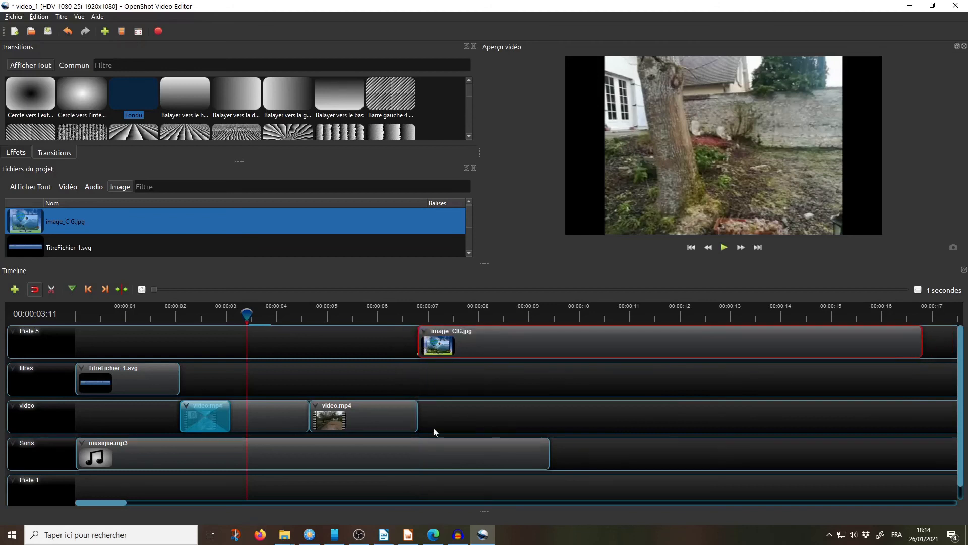
right_click(36, 329)
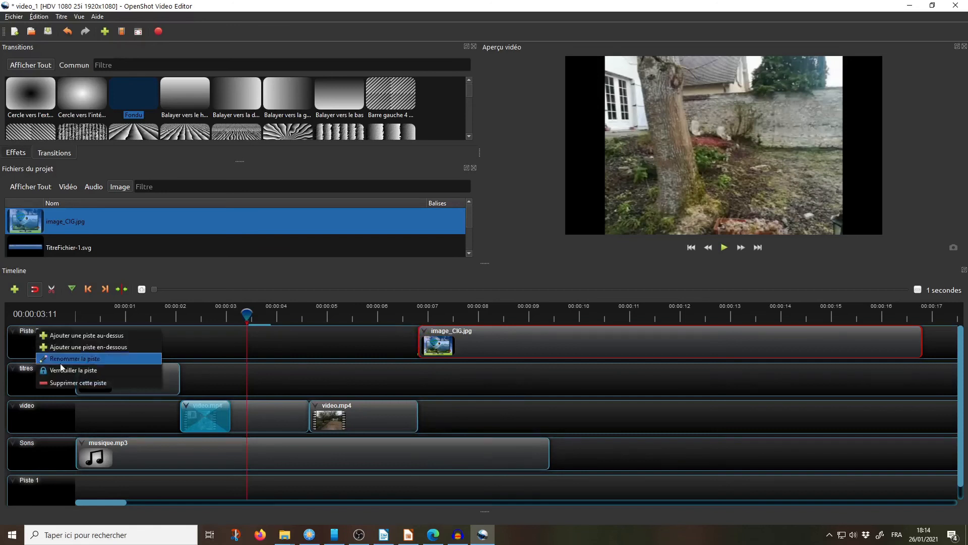
click(80, 359)
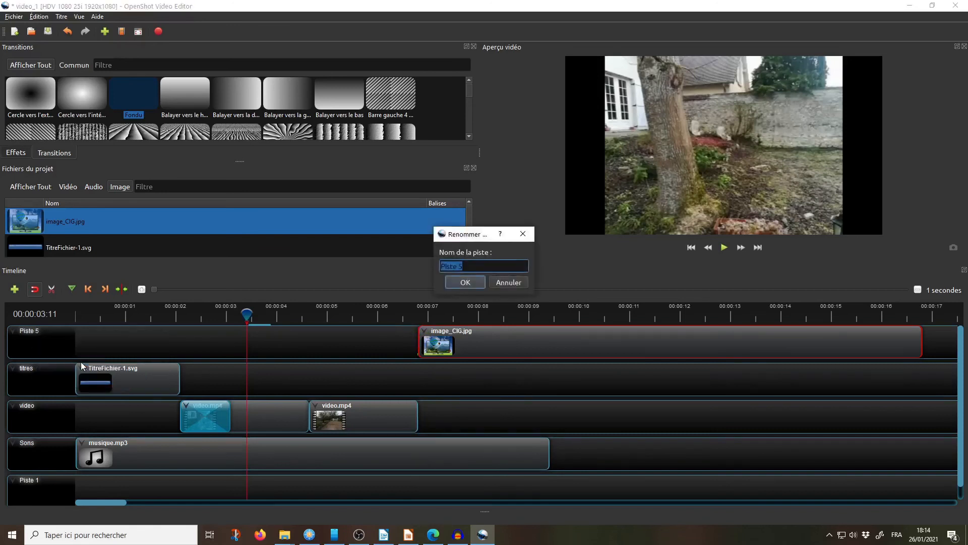
text(Images)
click(464, 282)
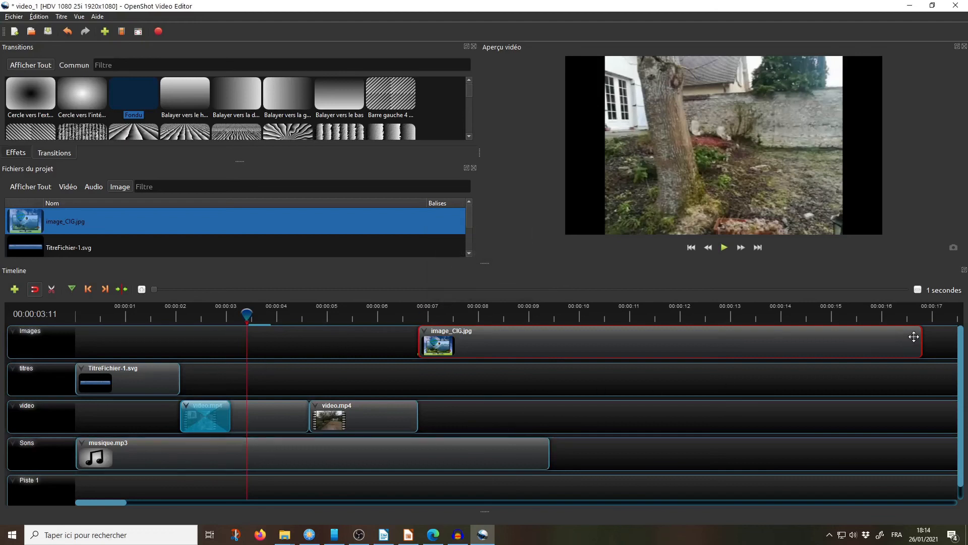
Step: Shorten the image_CIG.jpg clip so it ends with the music clip, and return the playhead to the timeline's start
drag(921, 336, 551, 348)
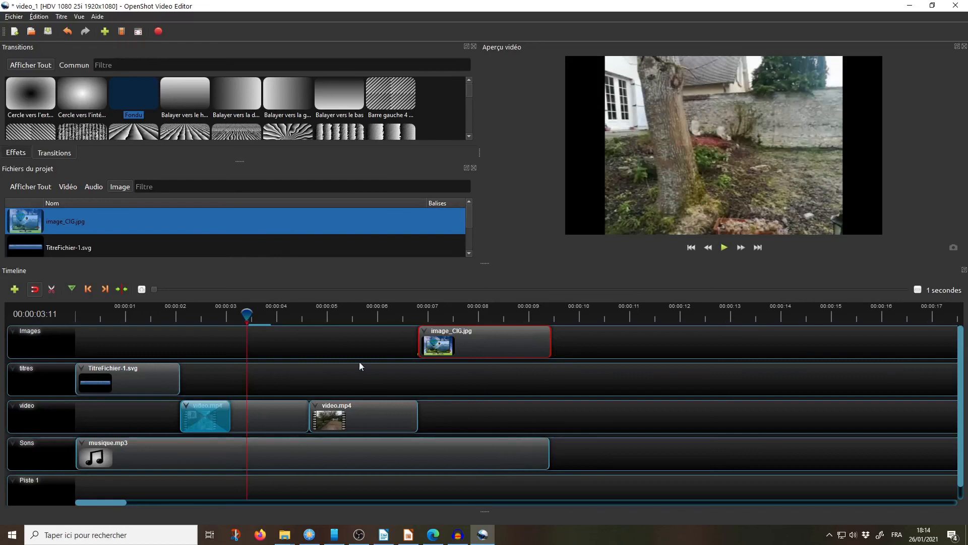
drag(247, 316, 73, 304)
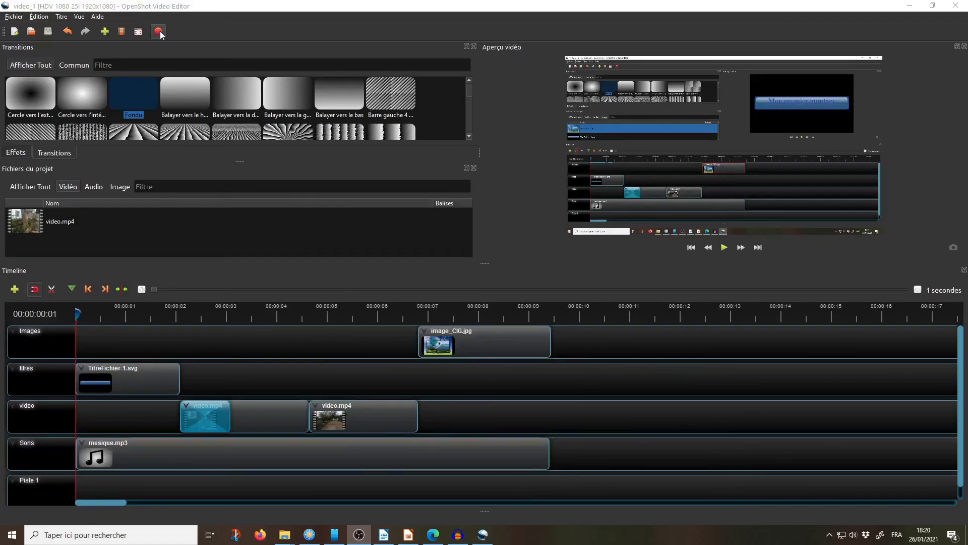
Step: Export the video as video_1 to the Montage folder in MP4 (h.264), with profile HD 1080i 25 fps (1920x1080) and Élevée quality
click(159, 32)
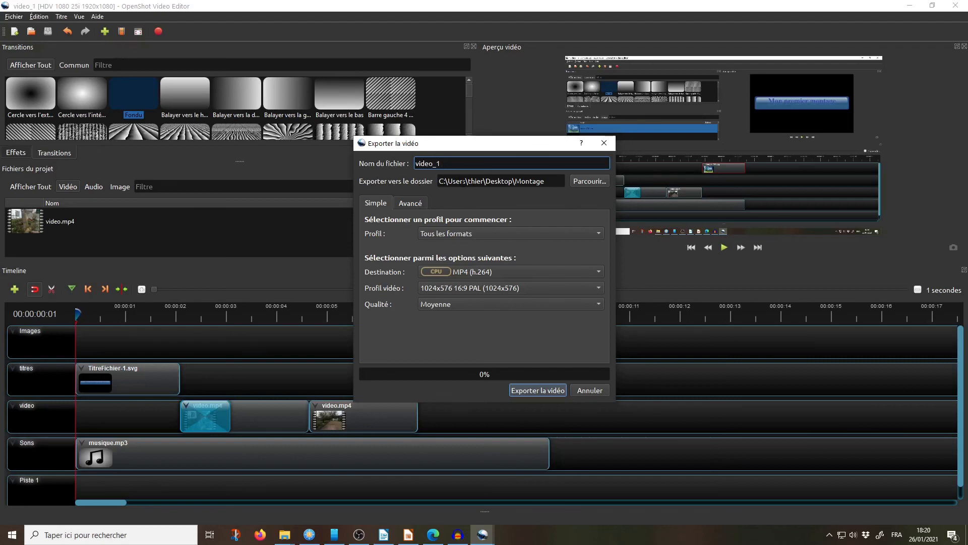
click(498, 180)
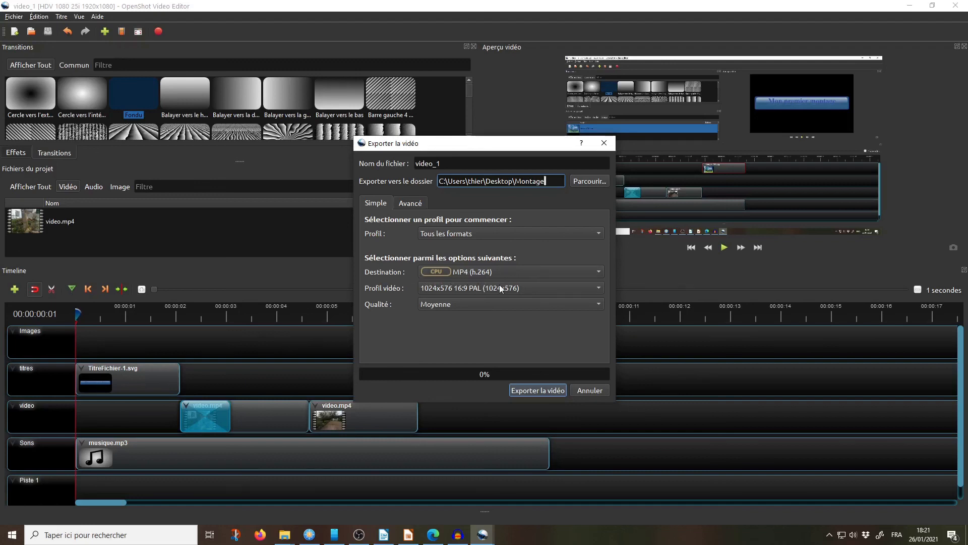
click(599, 288)
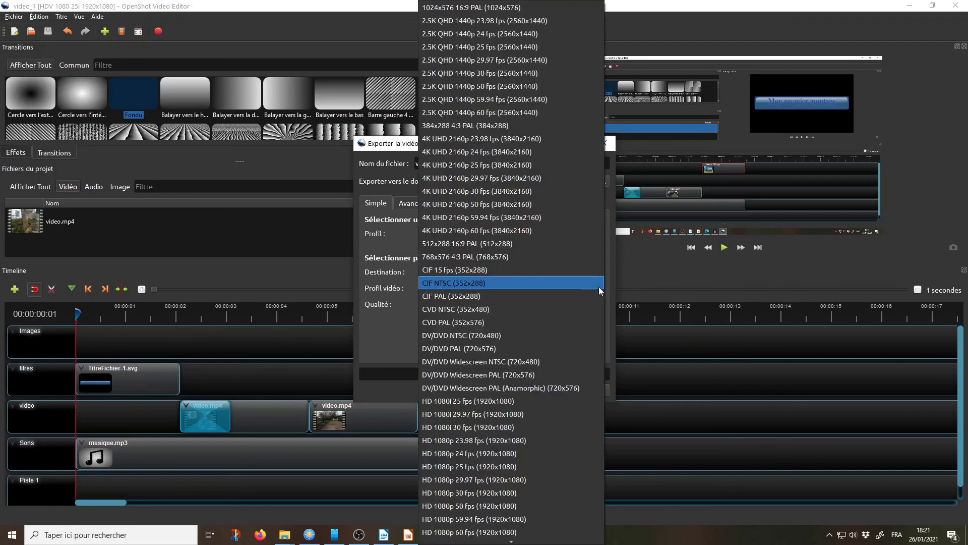
click(557, 401)
click(446, 308)
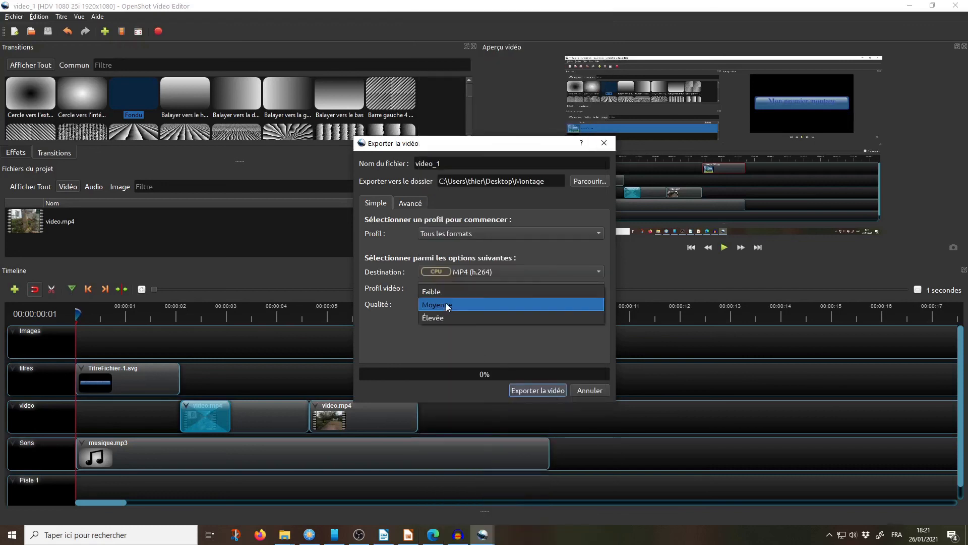
click(439, 318)
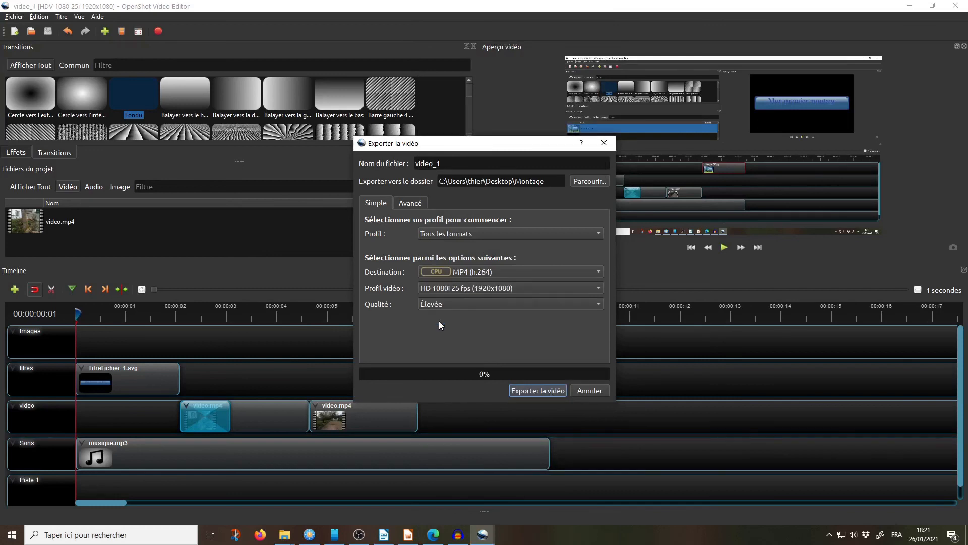
click(527, 390)
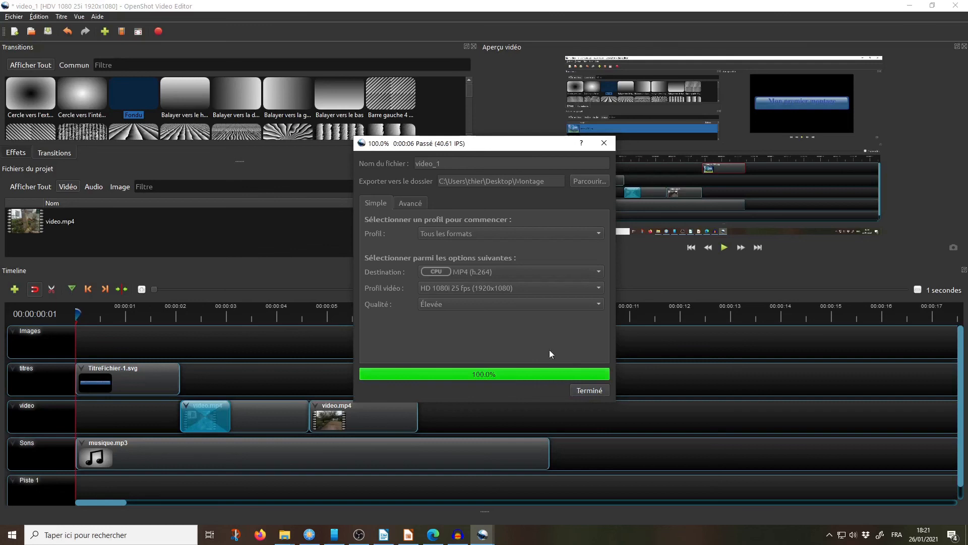
click(587, 391)
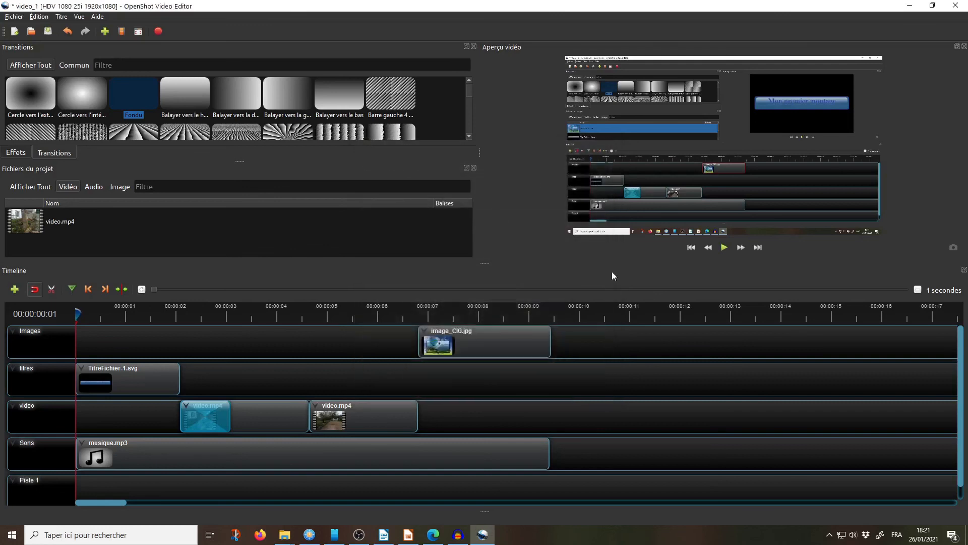
Step: Save the project and close OpenShot
click(14, 16)
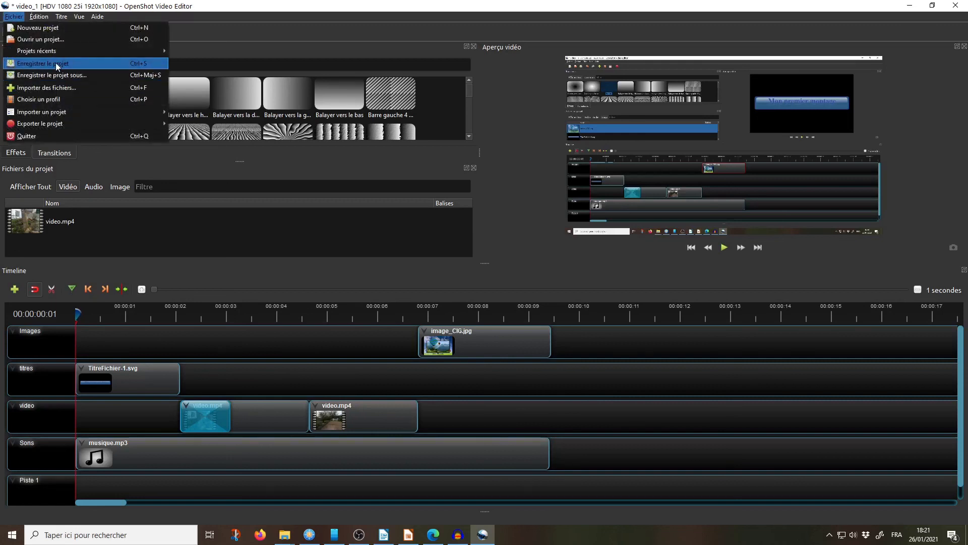
click(60, 63)
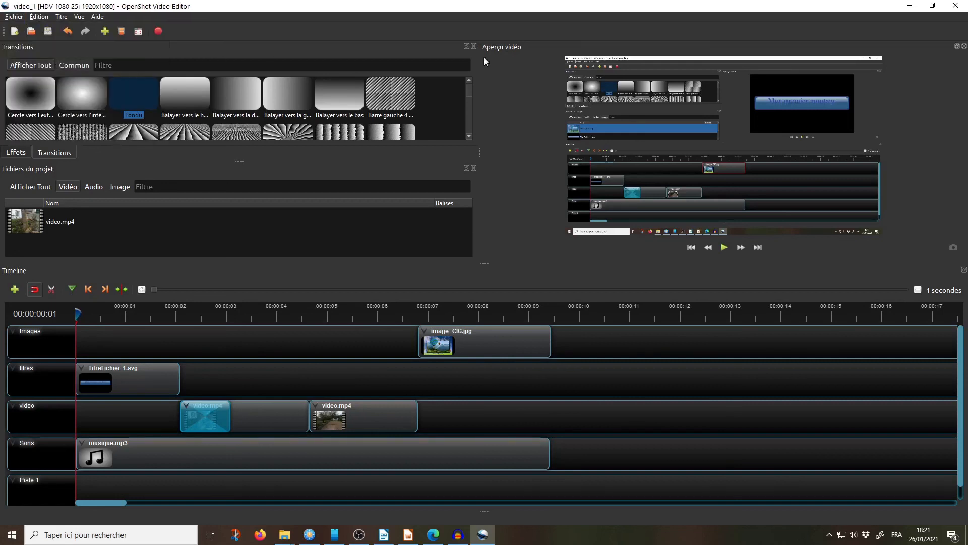
click(953, 5)
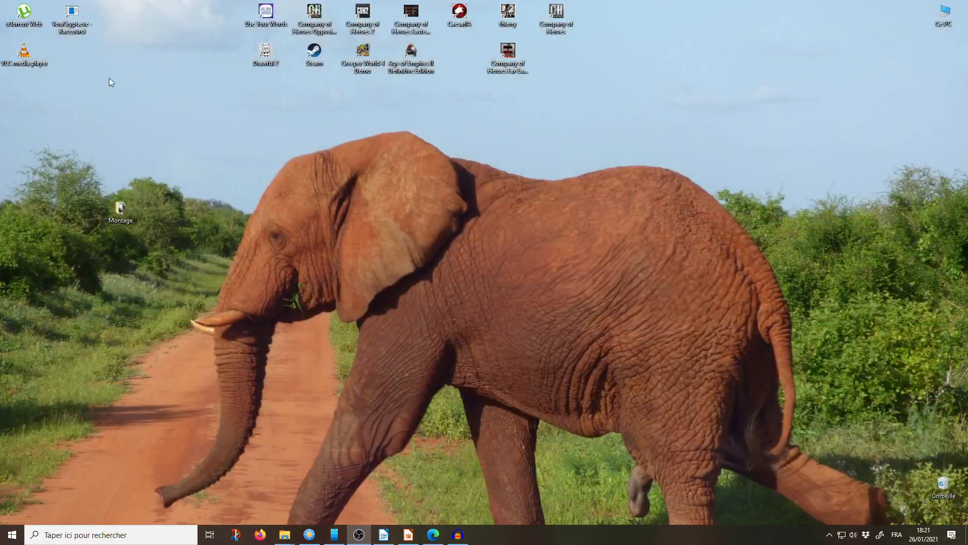
Step: Open the Montage folder on the desktop, play the exported video_1.mp4 to check it, and close the player
double_click(122, 208)
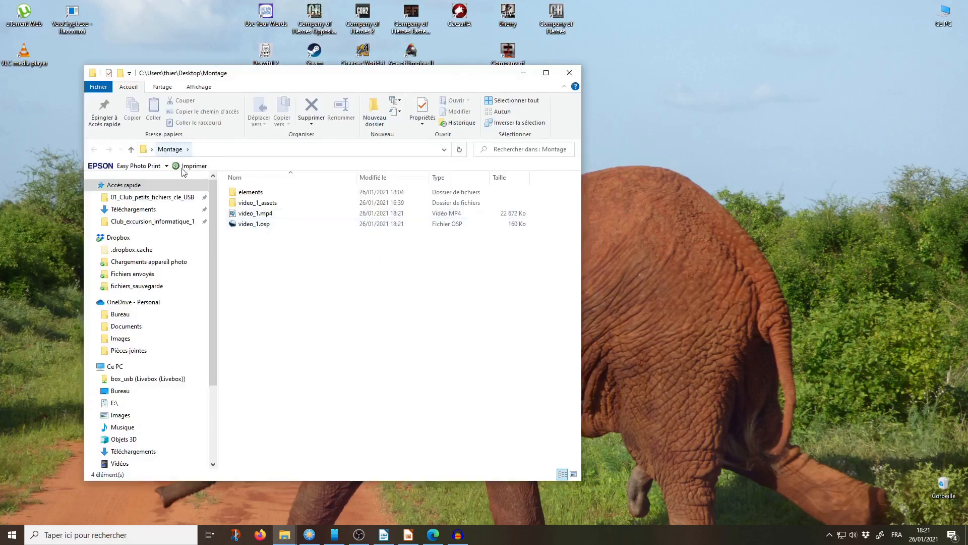
click(235, 216)
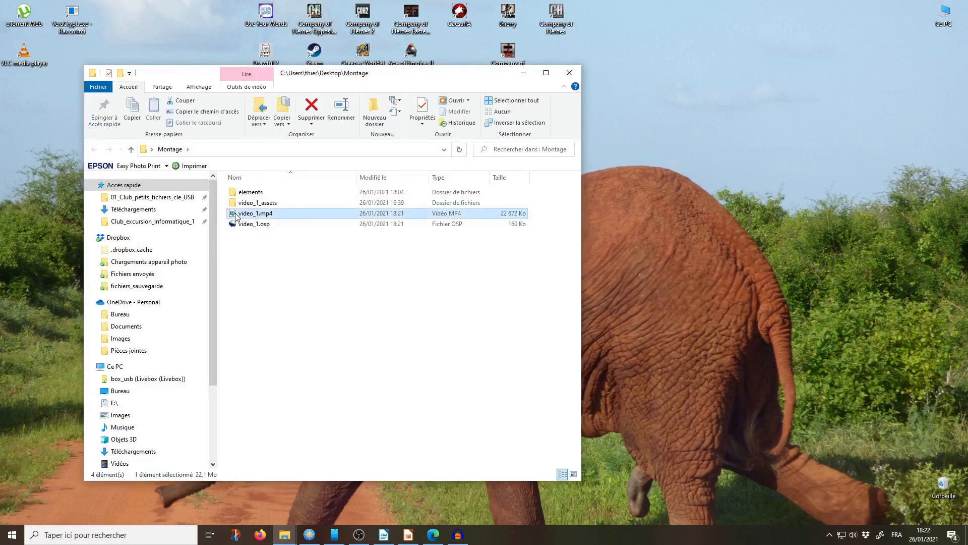
double_click(235, 216)
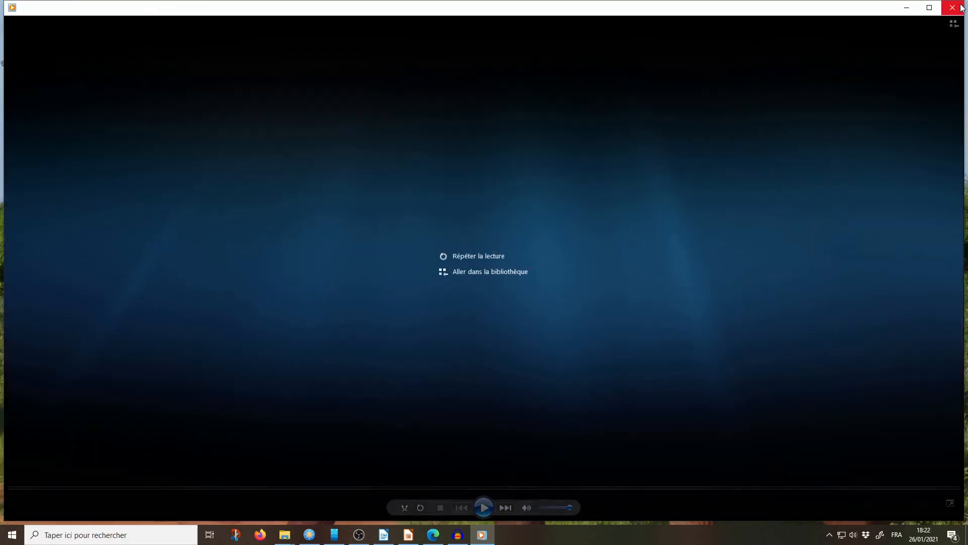
click(952, 7)
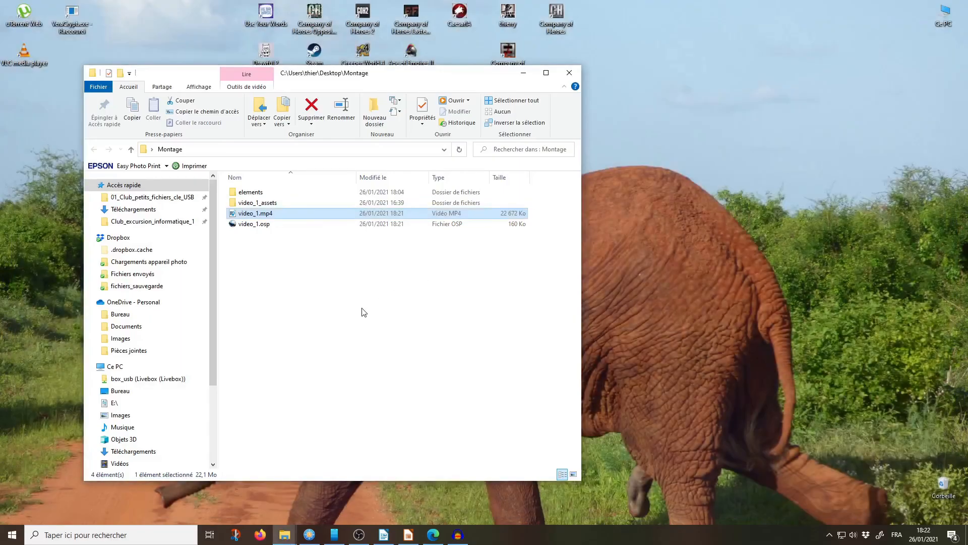